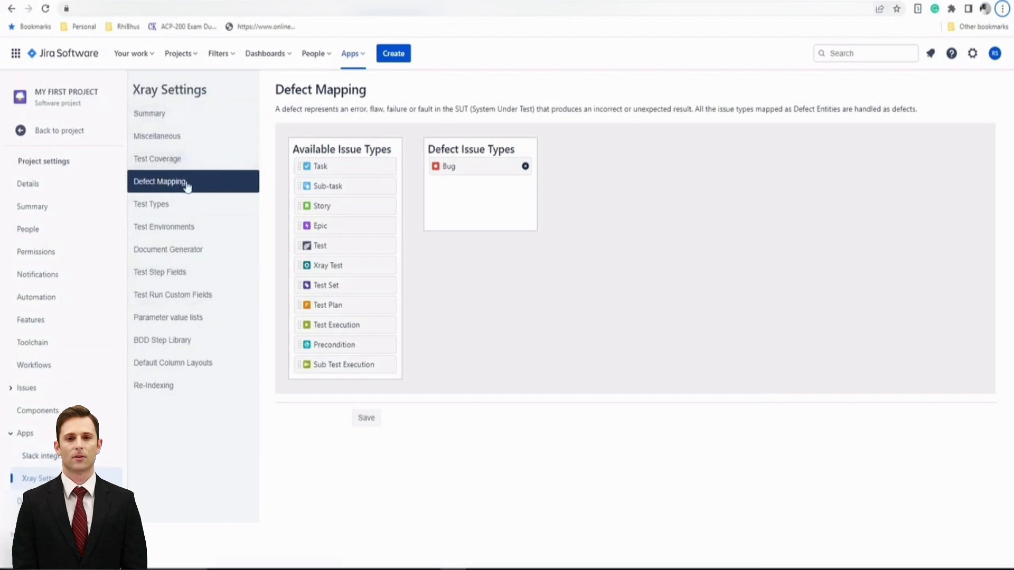
# Open the project's Test Environments settings, then start creating a new issue.
pyautogui.click(182, 227)
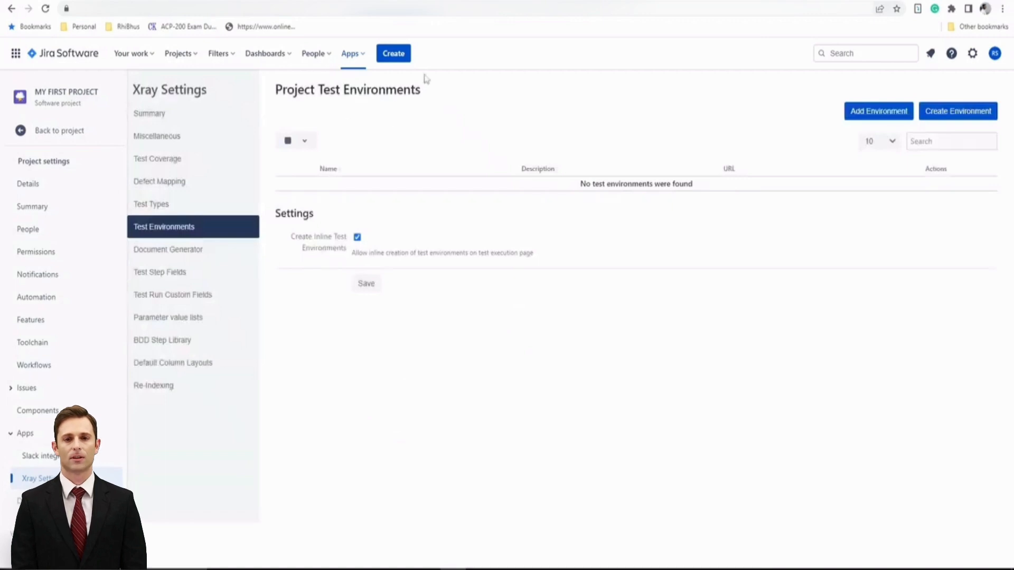
pyautogui.click(399, 56)
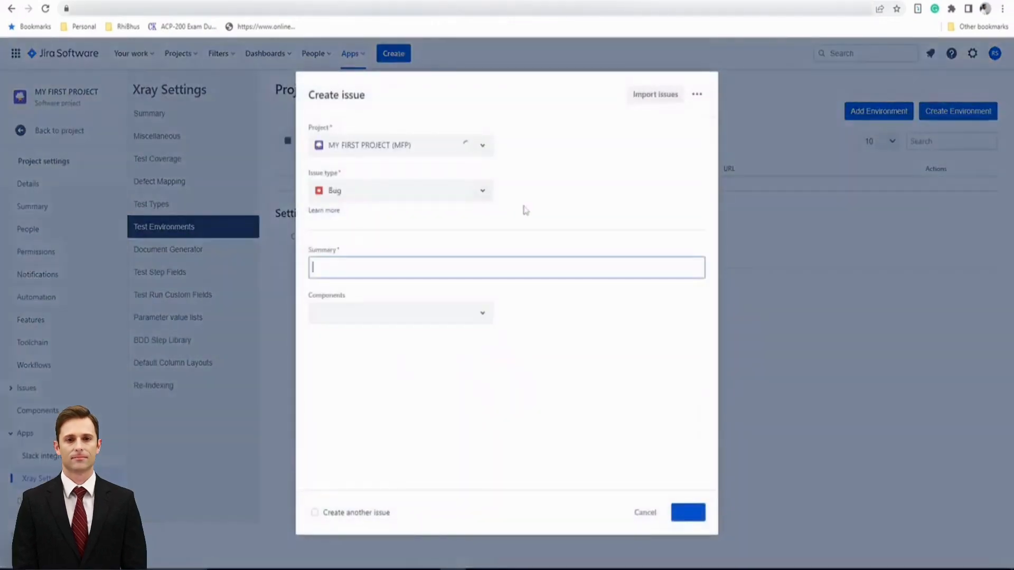
# Set the new issue's type to Xray Test and look over the form fields.
pyautogui.click(467, 193)
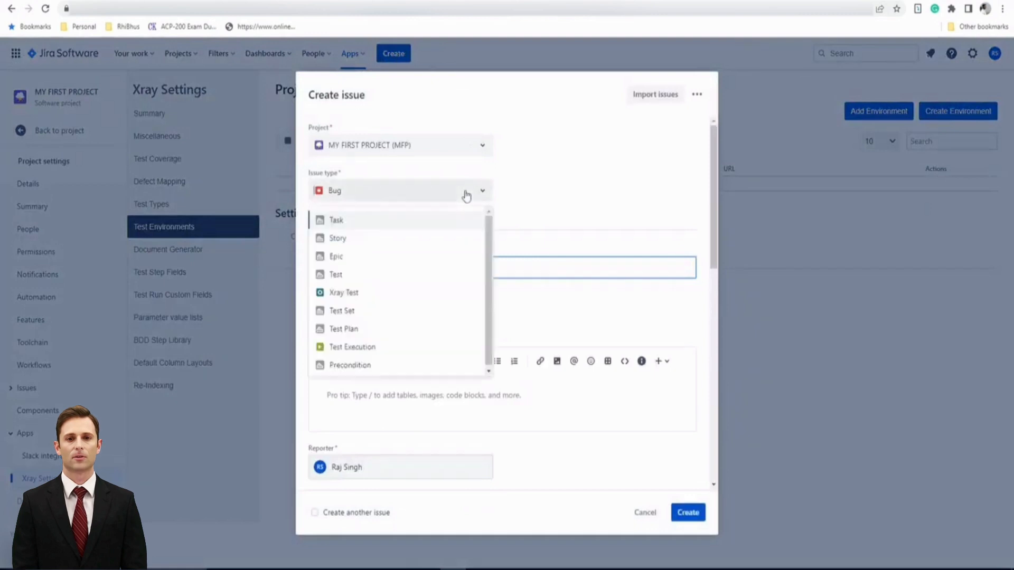
pyautogui.click(374, 292)
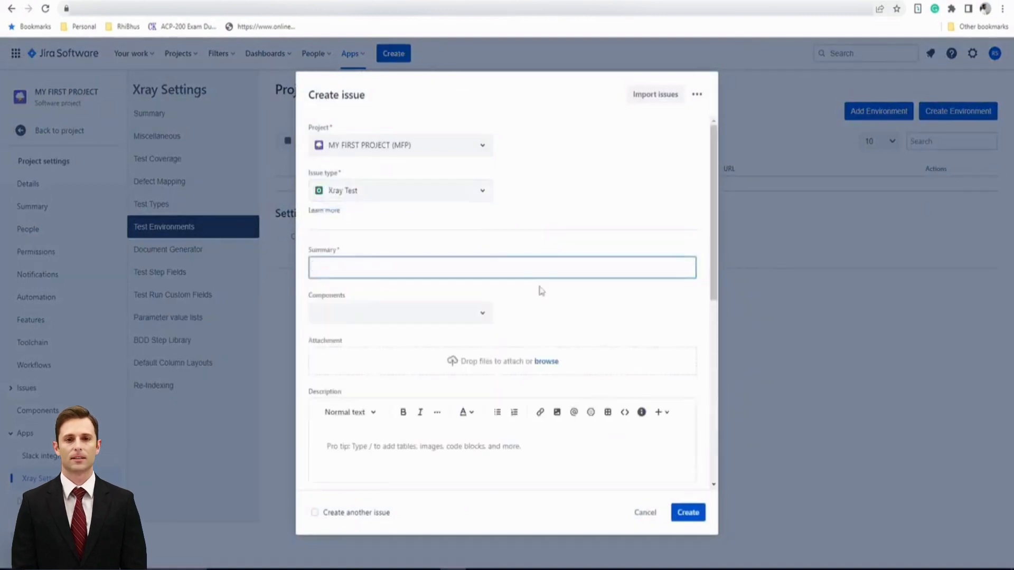
pyautogui.scroll(-3, 559, 327)
pyautogui.scroll(-4, 556, 341)
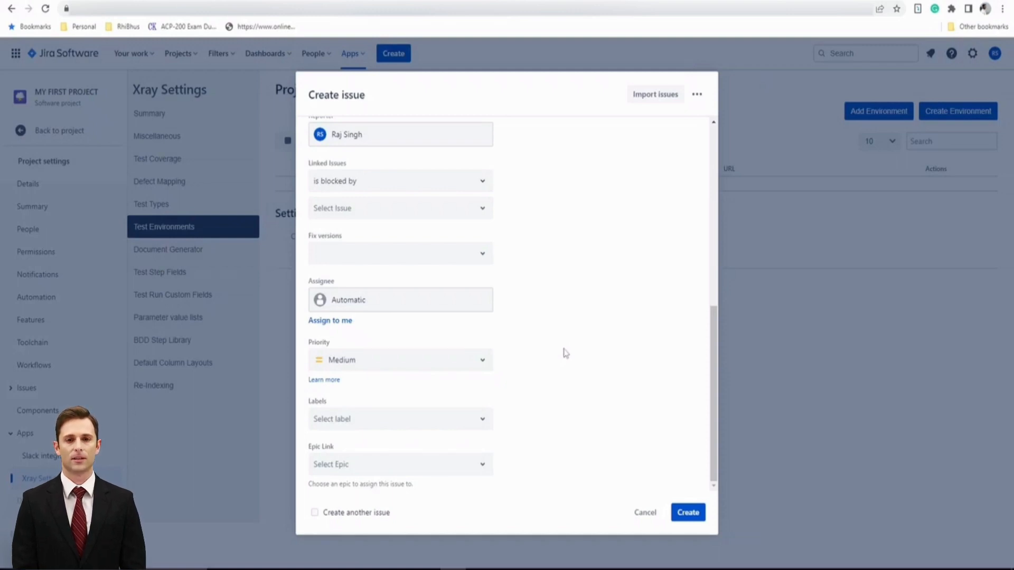
pyautogui.scroll(1, 566, 353)
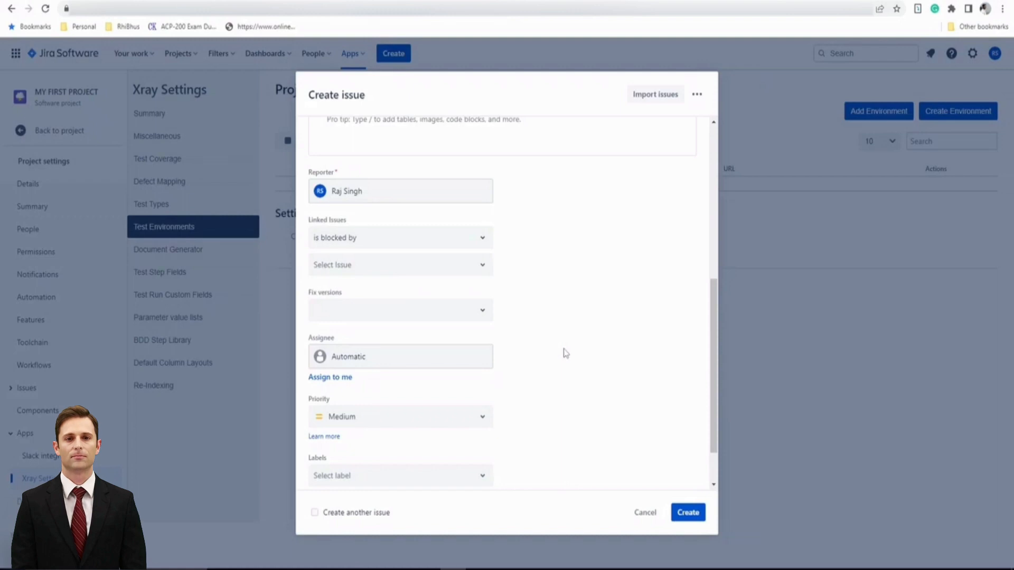
pyautogui.scroll(5, 565, 353)
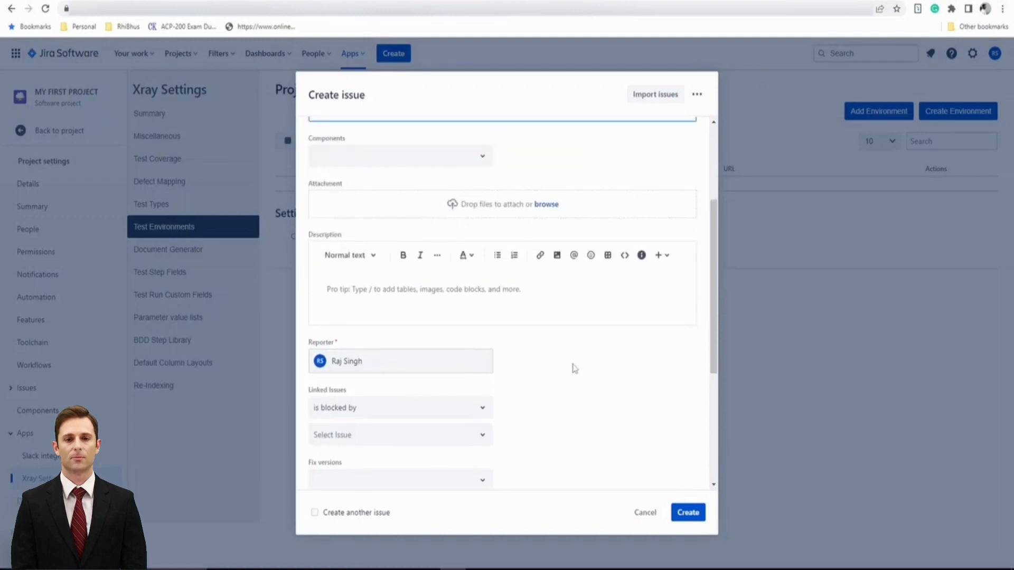
pyautogui.click(613, 285)
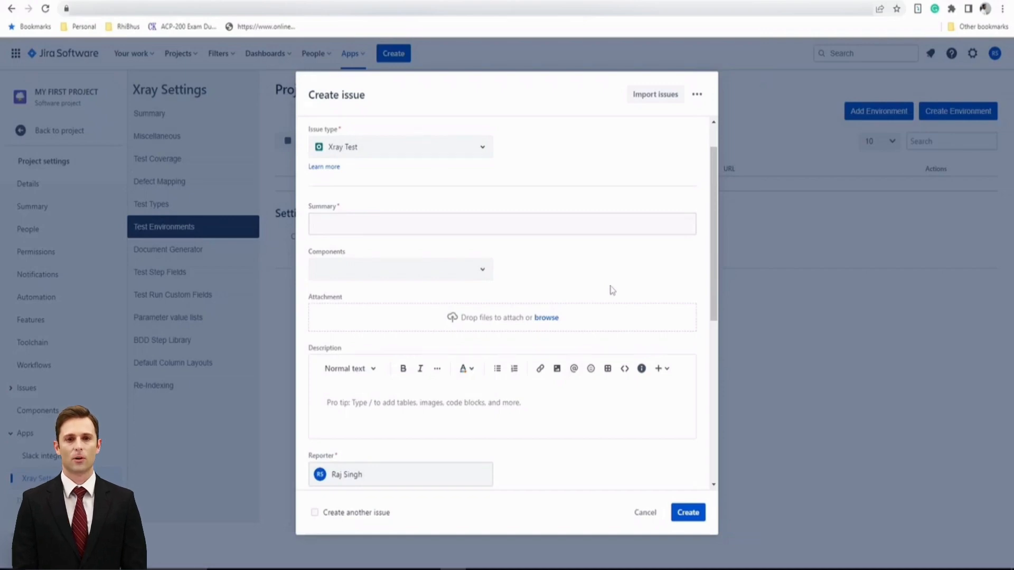
pyautogui.scroll(1, 612, 290)
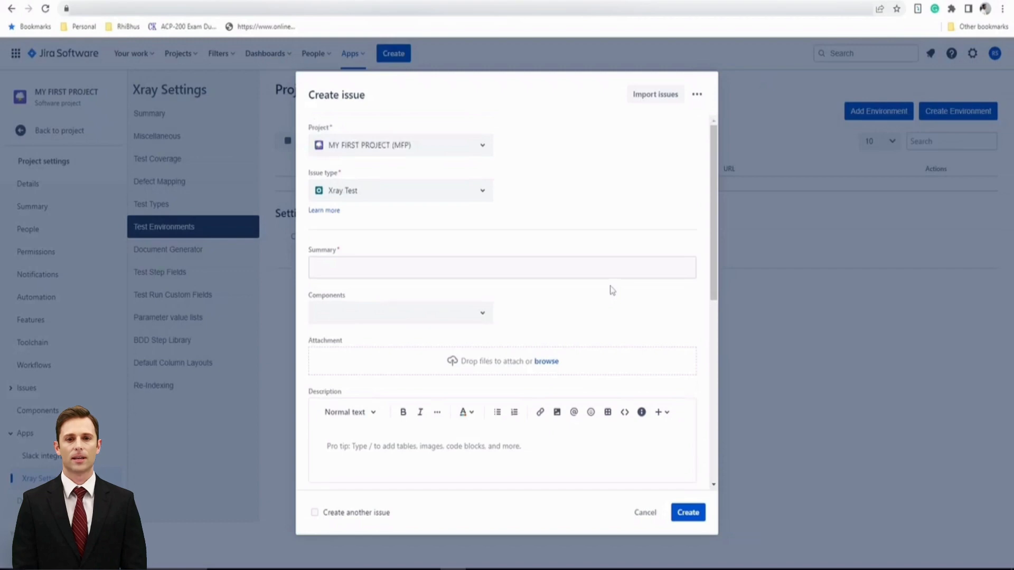
# Switch the issue type to Test Execution, review its fields, then cancel the Create issue dialog.
pyautogui.click(480, 195)
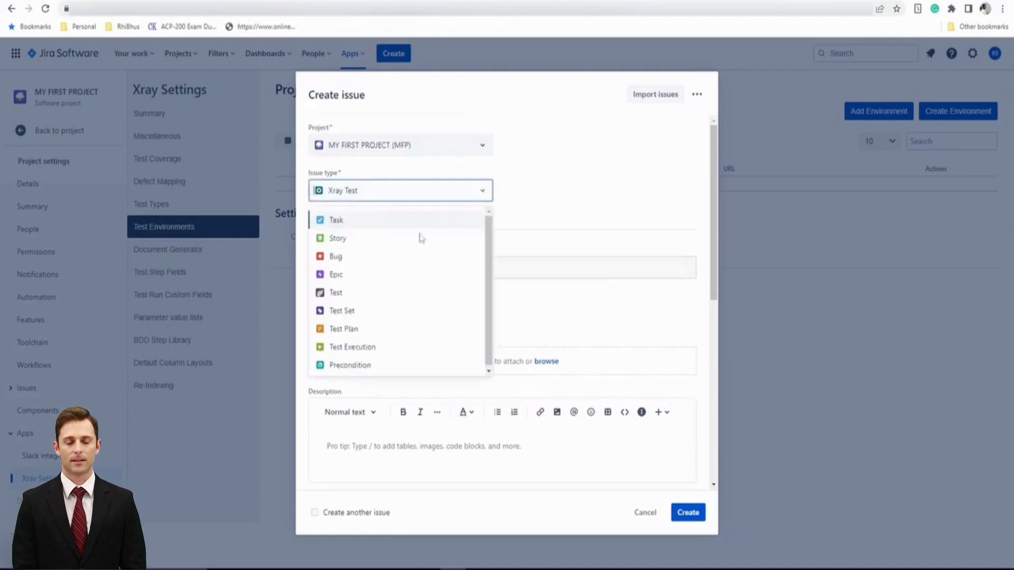
pyautogui.click(364, 346)
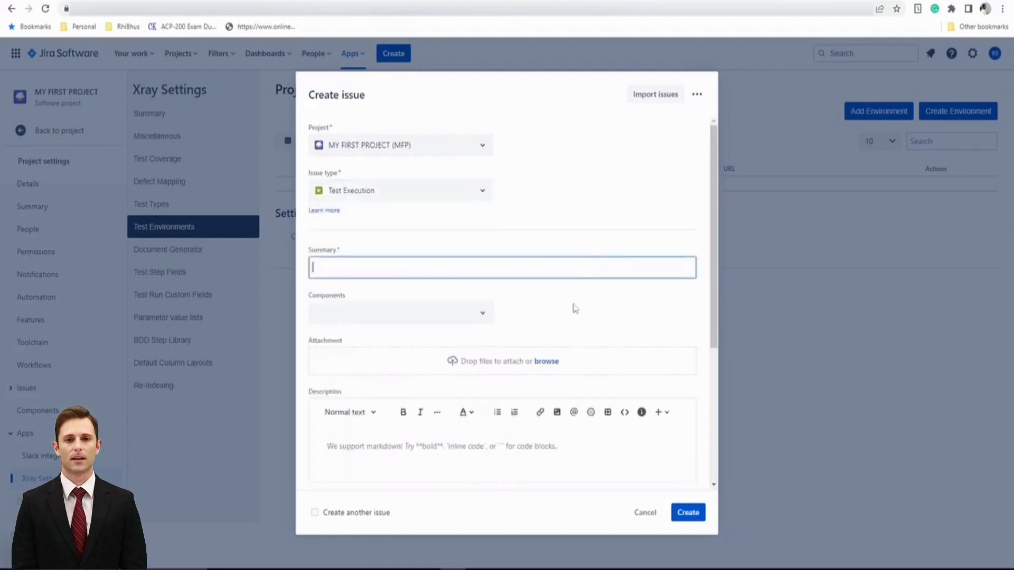
pyautogui.scroll(-3, 595, 321)
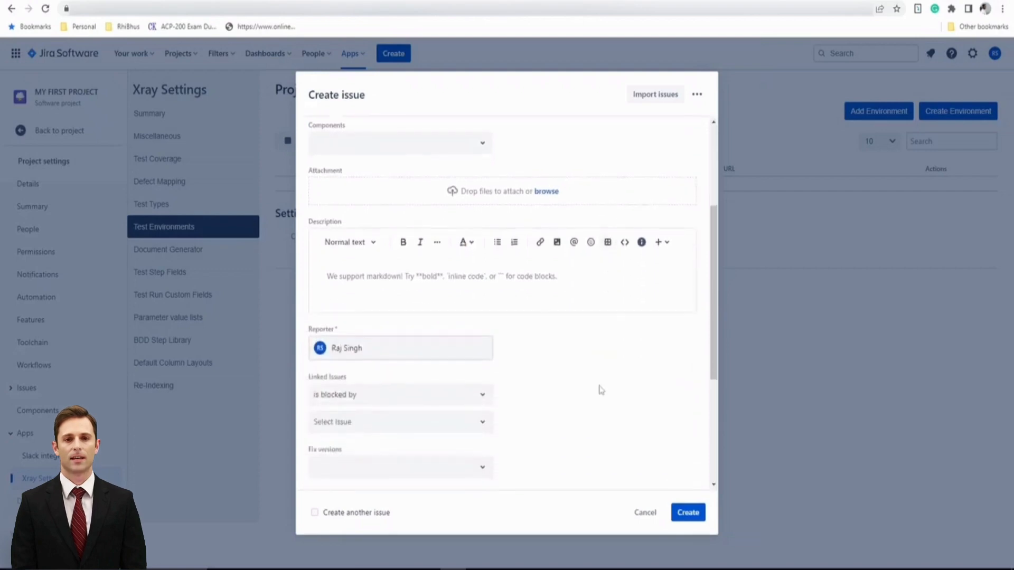
pyautogui.scroll(-4, 601, 389)
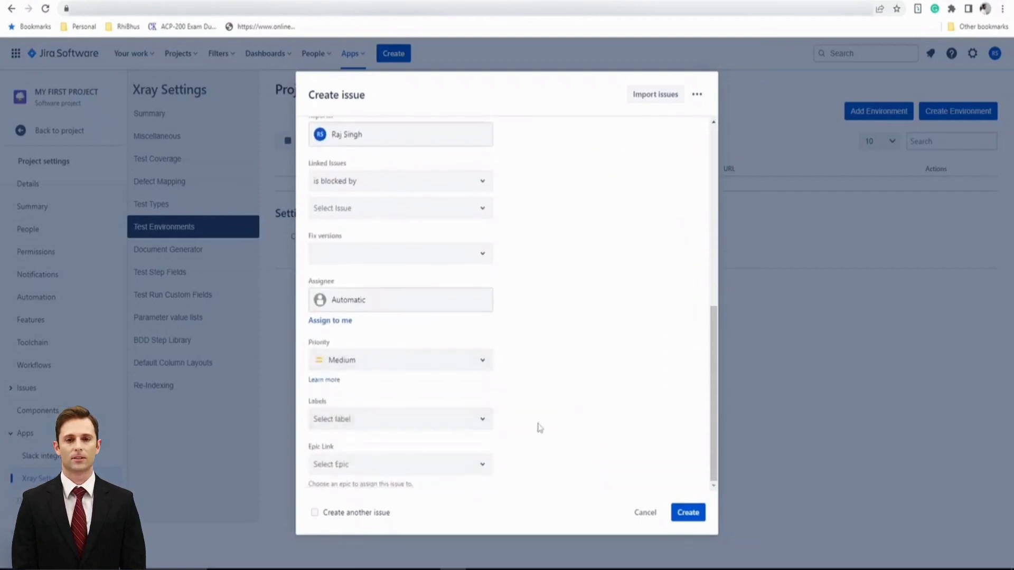
pyautogui.scroll(1, 539, 426)
pyautogui.scroll(2, 542, 425)
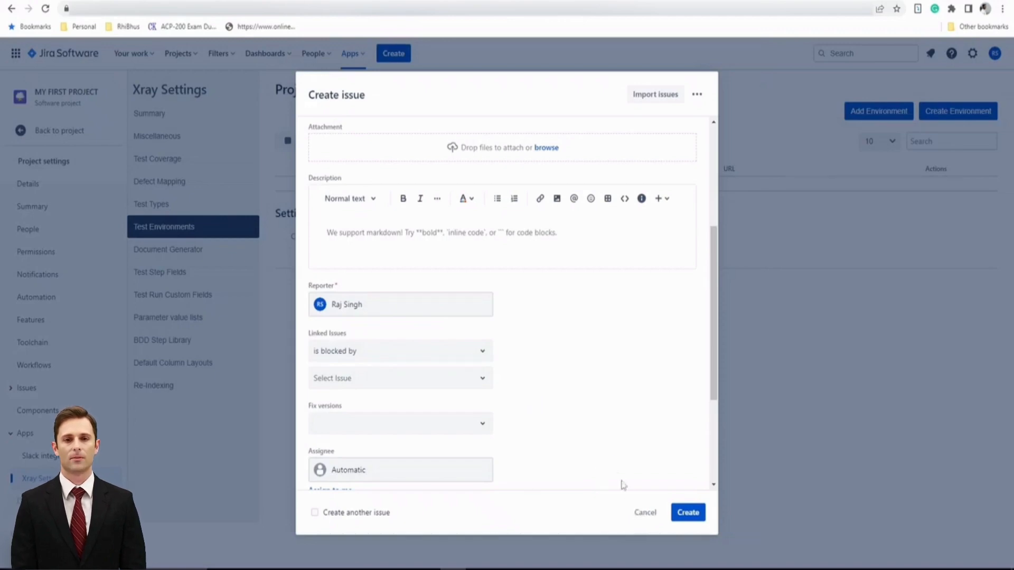
pyautogui.click(638, 515)
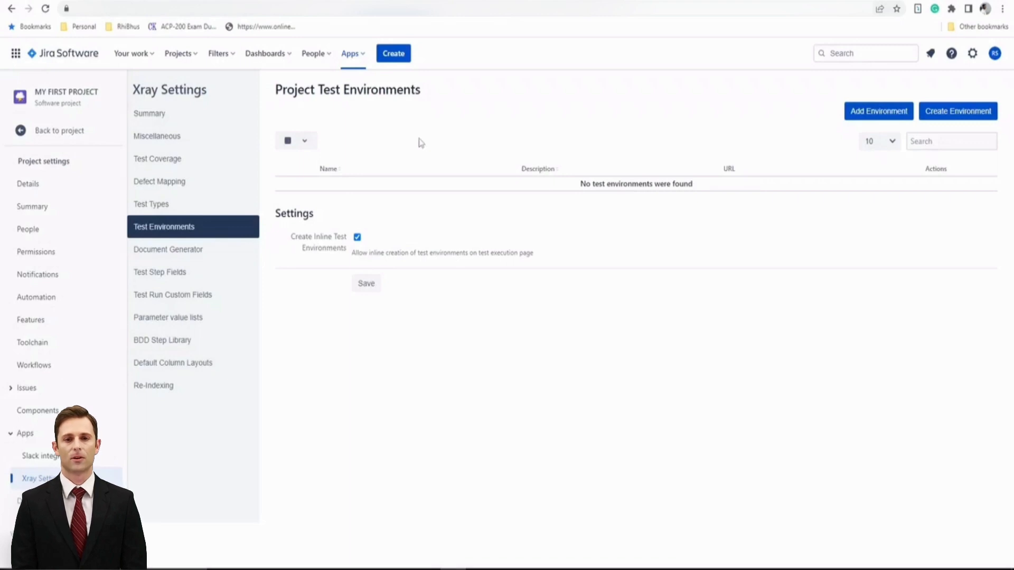
# Start a new test environment from the Project Test Environments page.
pyautogui.click(951, 113)
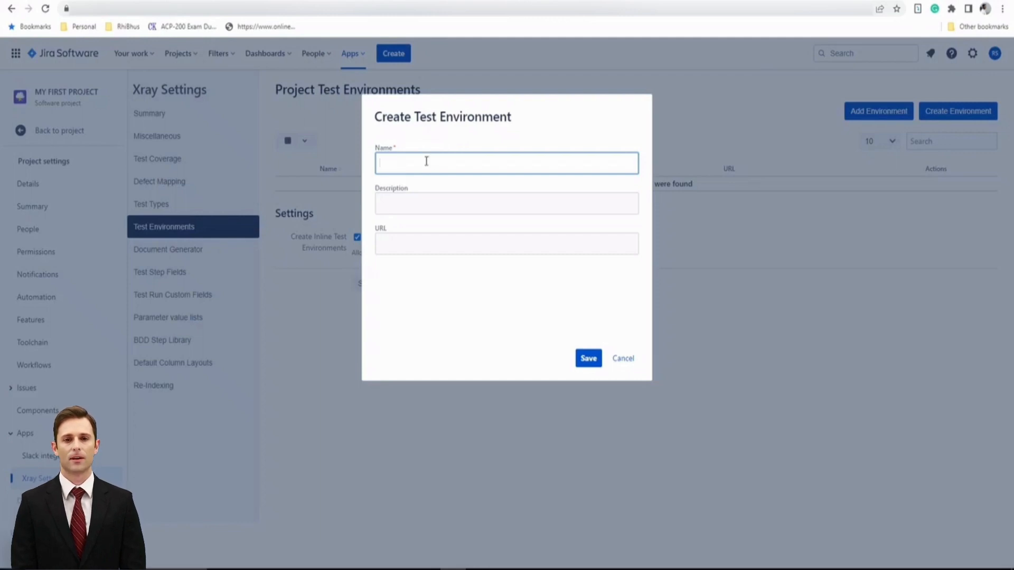
# Enter name 'Dev' and description 'Development Envt' for the new test environment.
pyautogui.write('Dev')
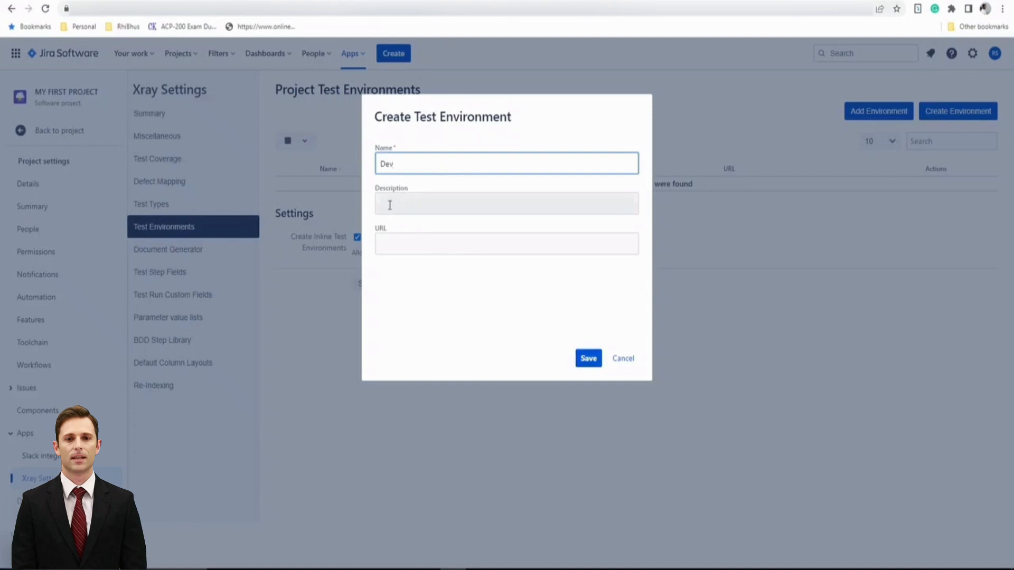
pyautogui.click(397, 203)
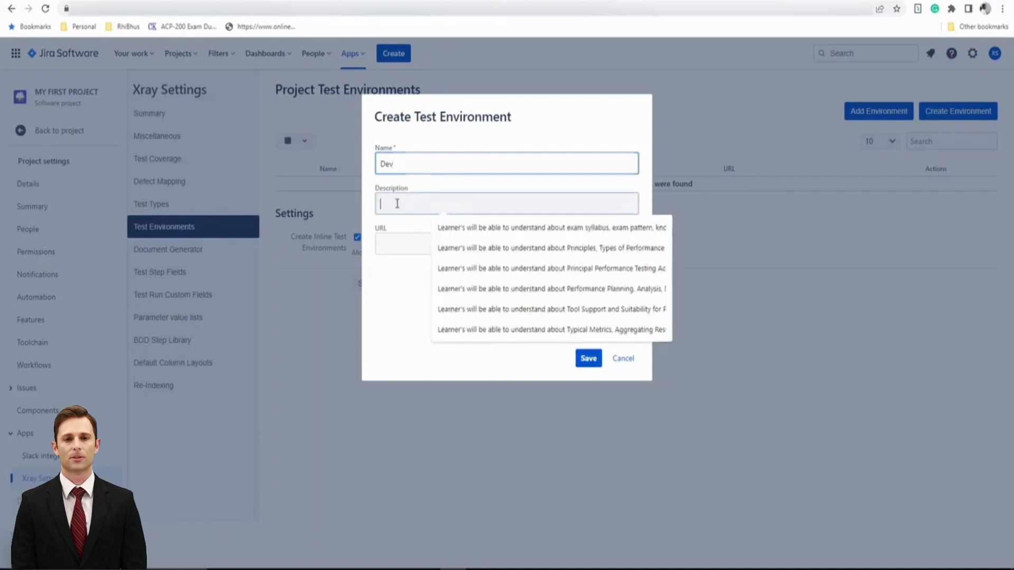
pyautogui.write('Dev')
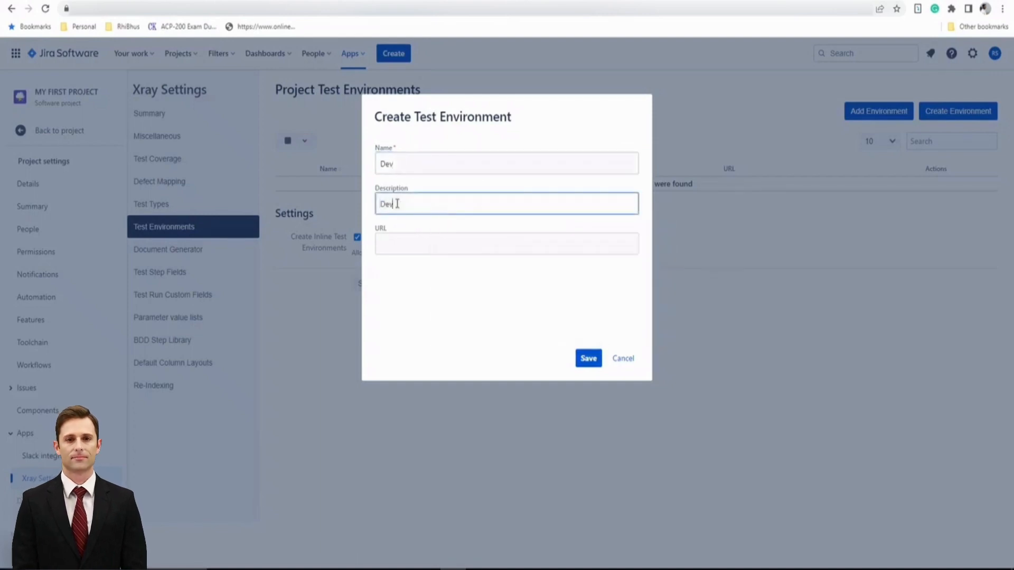
pyautogui.write('elopem')
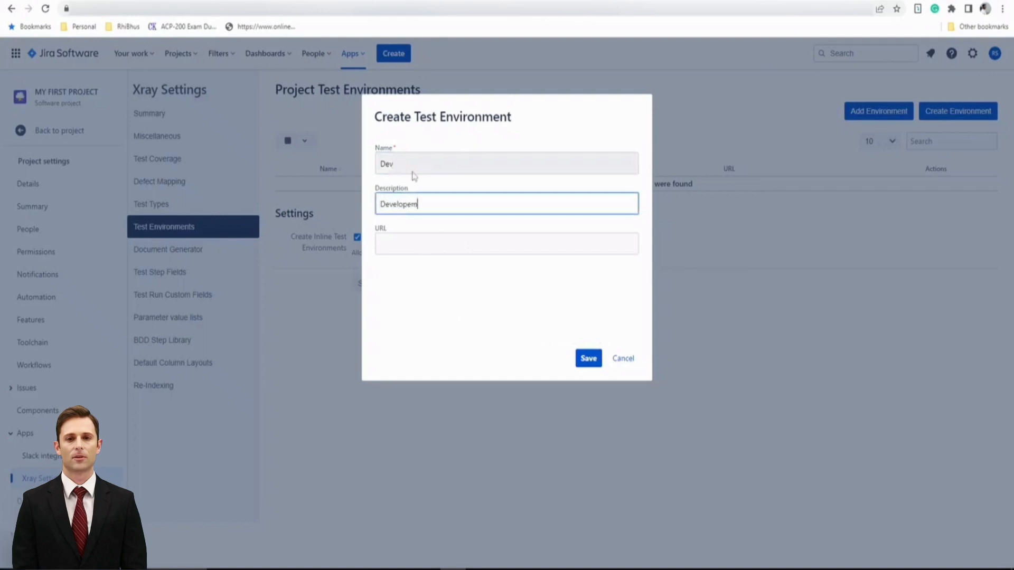
pyautogui.press('BackSpace')
pyautogui.press('BackSpace')
pyautogui.write('ment')
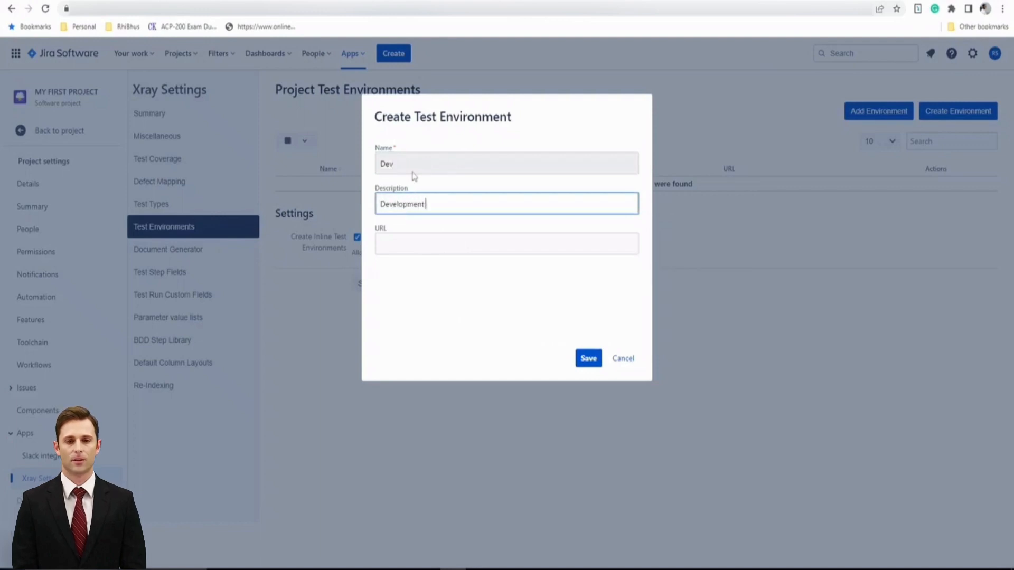
pyautogui.write(' Envt')
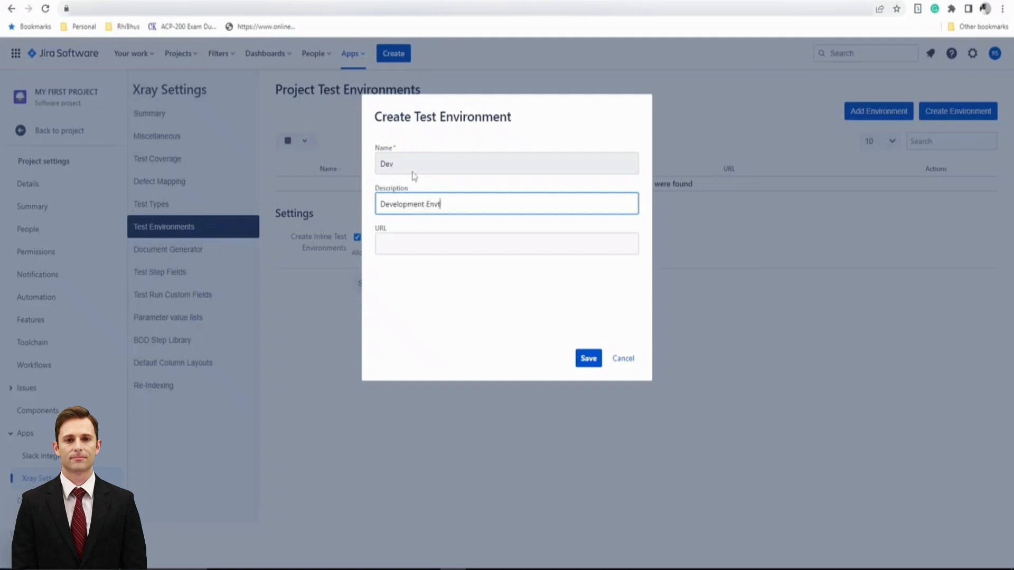
pyautogui.click(452, 242)
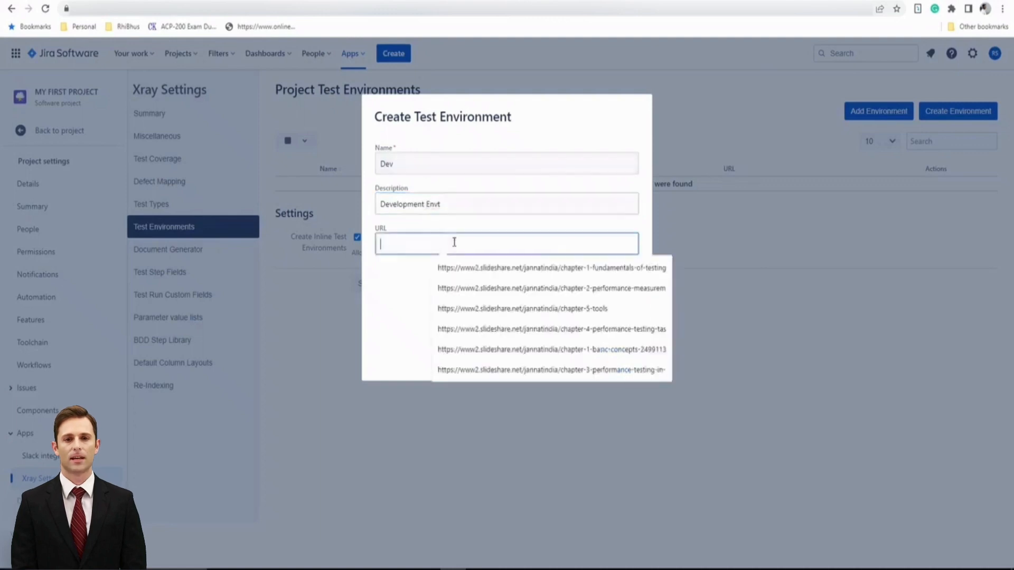
pyautogui.click(403, 204)
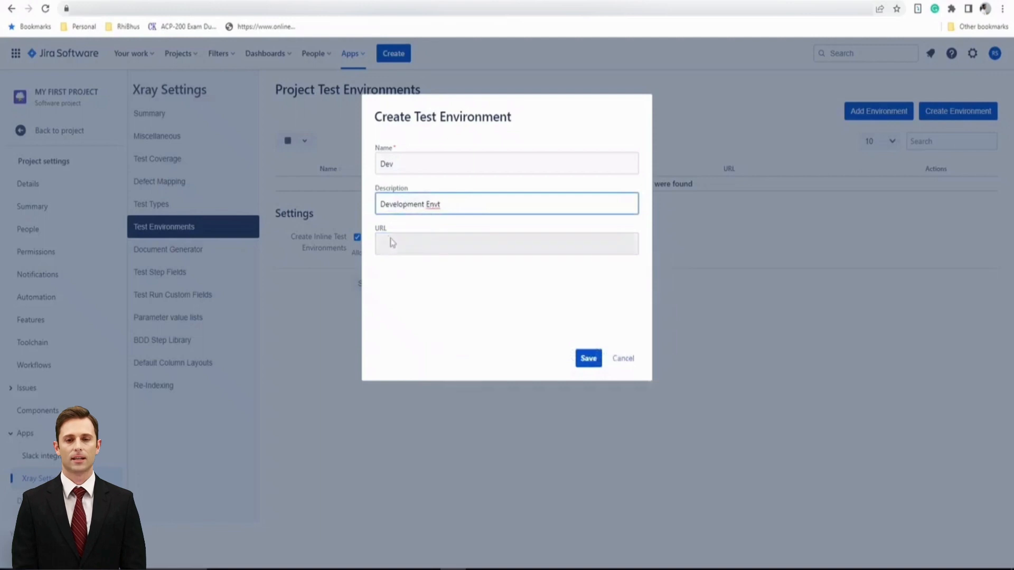
# Save it, dismiss the 'already exists' error, and cancel the dialog.
pyautogui.click(587, 358)
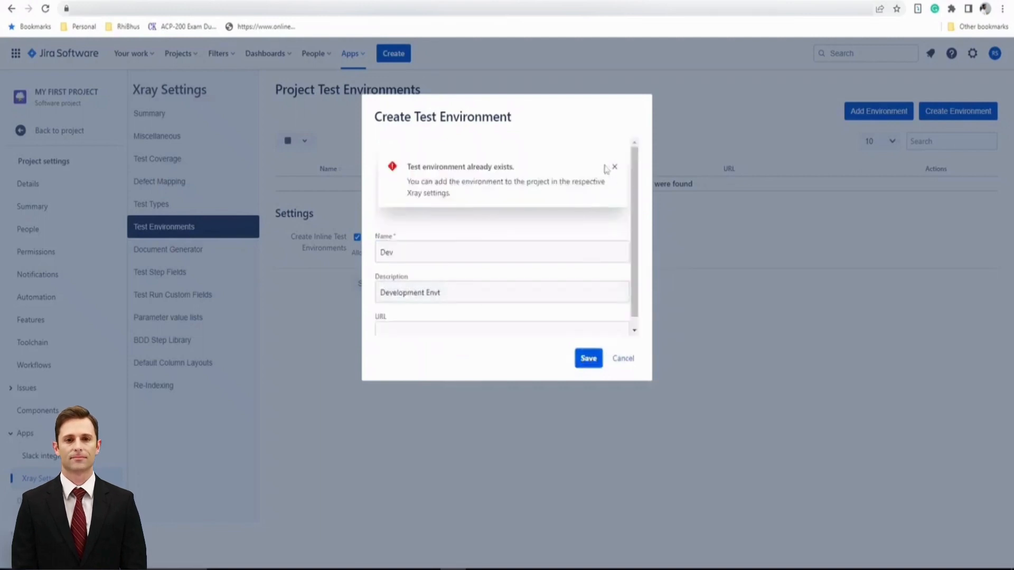
pyautogui.click(614, 169)
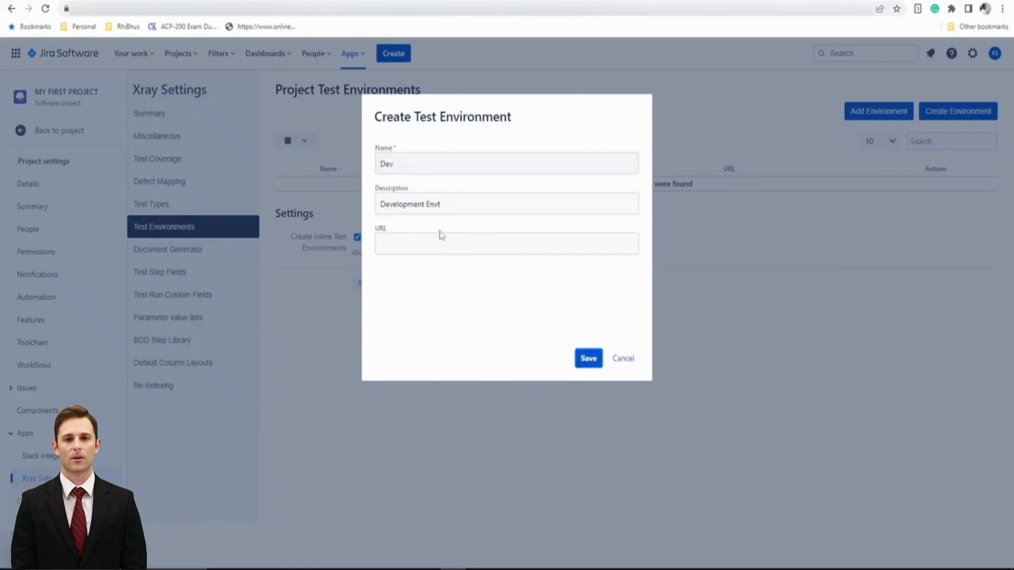
pyautogui.click(622, 361)
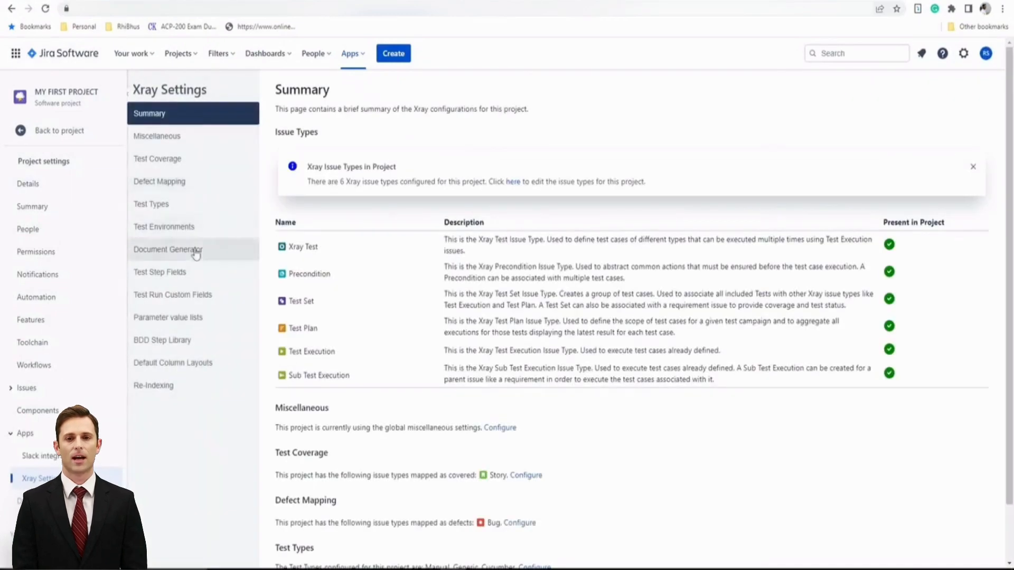
# Retry creating the Dev environment, cancel after it's rejected as existing, and open Add Environment.
pyautogui.click(179, 227)
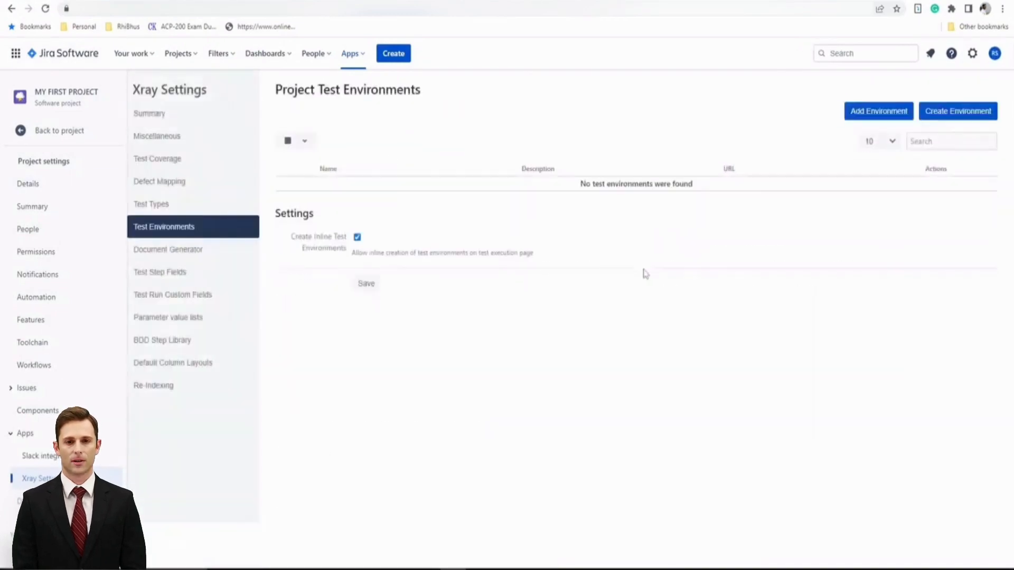
pyautogui.click(945, 113)
pyautogui.click(412, 161)
pyautogui.write('Dev')
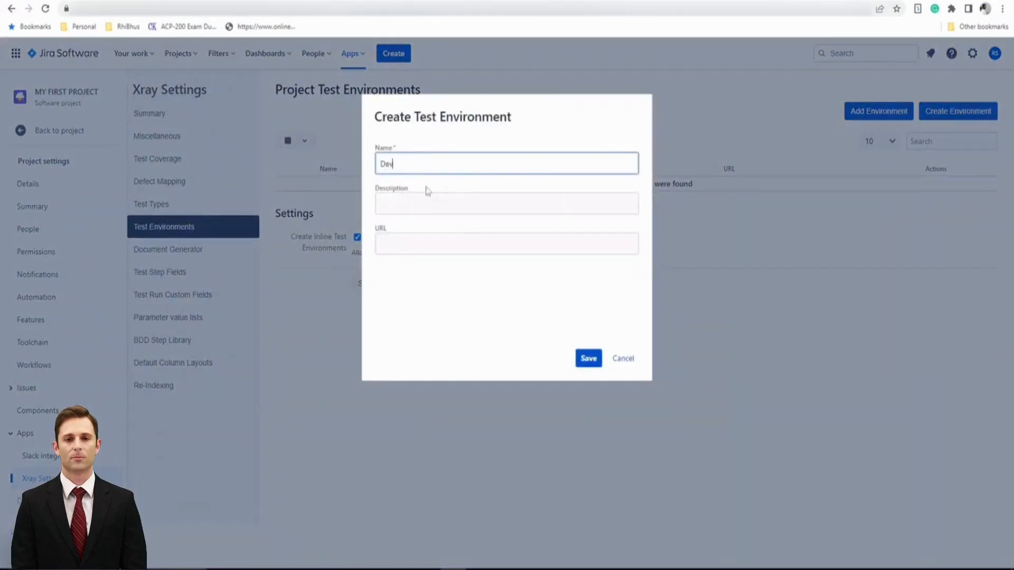
pyautogui.click(587, 358)
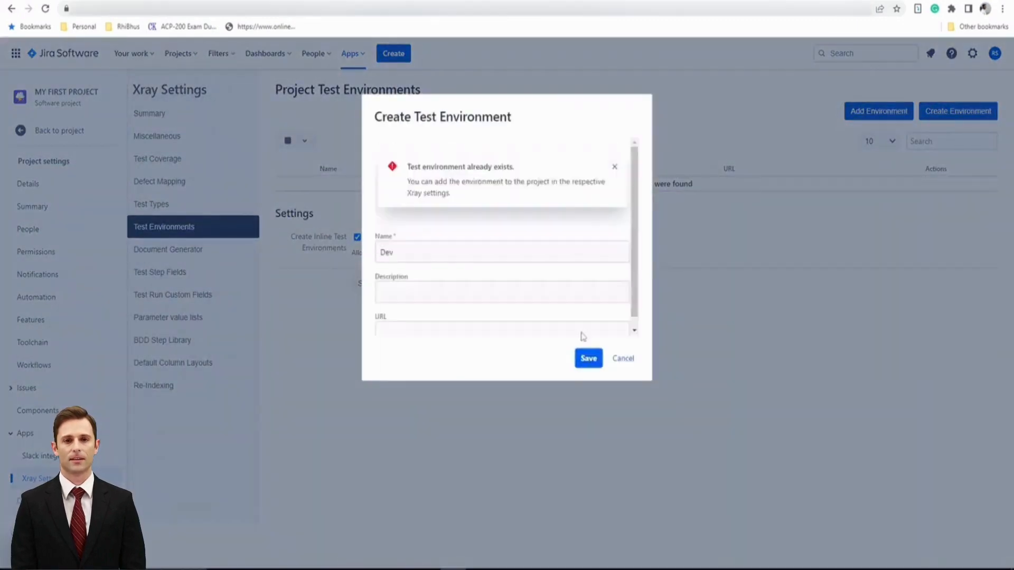
pyautogui.click(614, 166)
pyautogui.click(622, 359)
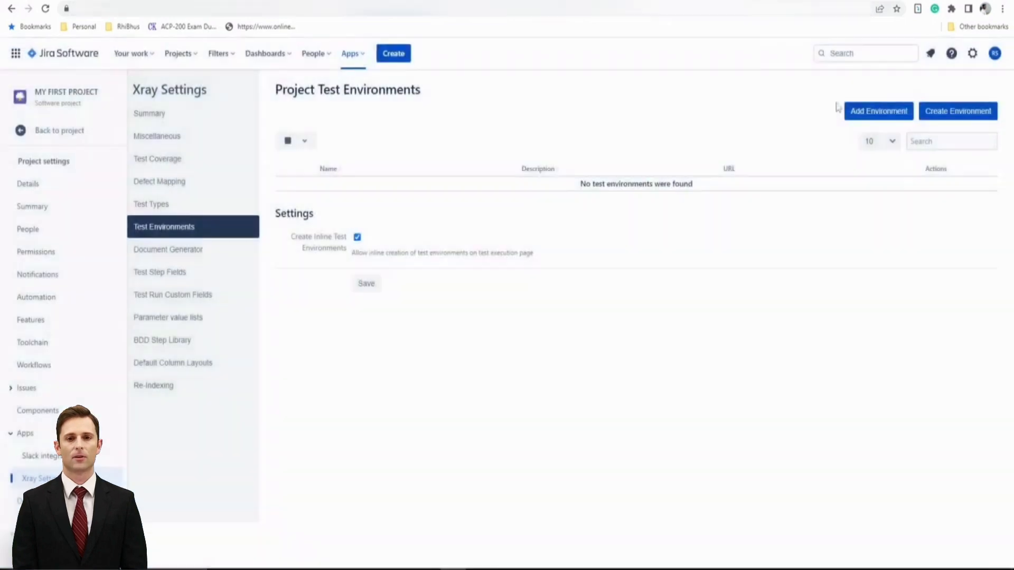
pyautogui.click(867, 122)
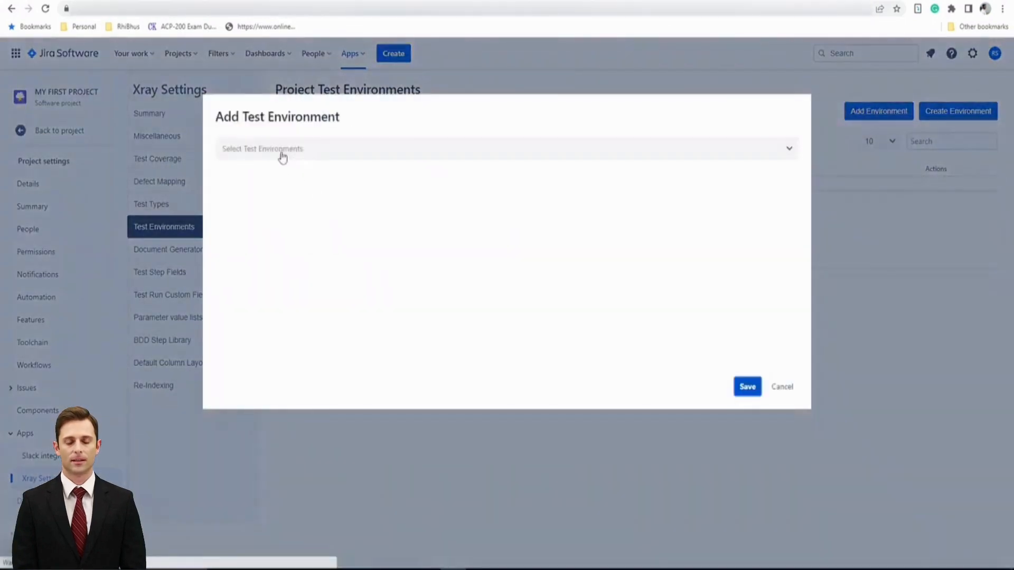
# Select Dev, QA, SIT and UAT as project test environments and save them.
pyautogui.click(280, 155)
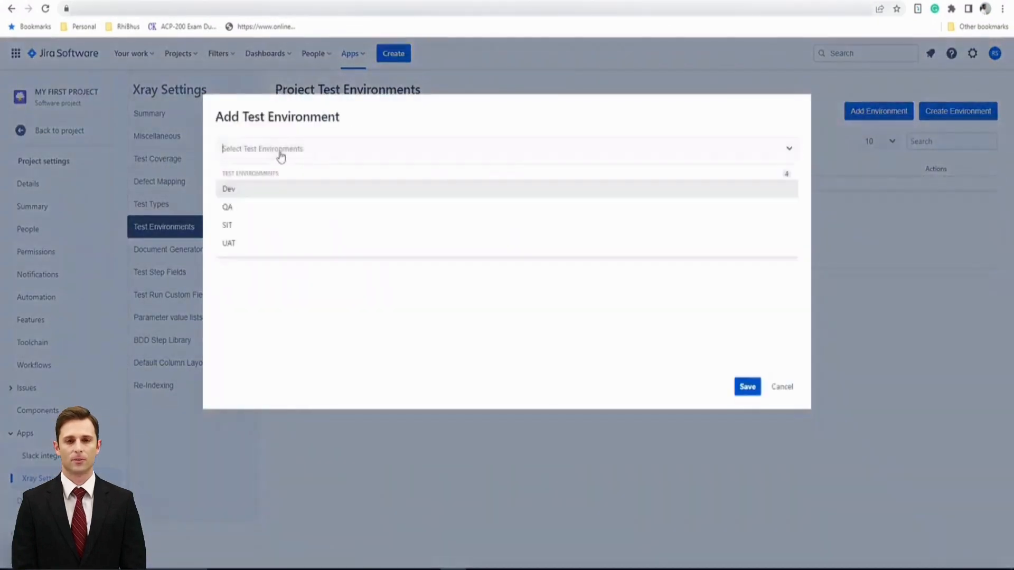
pyautogui.click(252, 191)
pyautogui.click(292, 152)
pyautogui.click(279, 189)
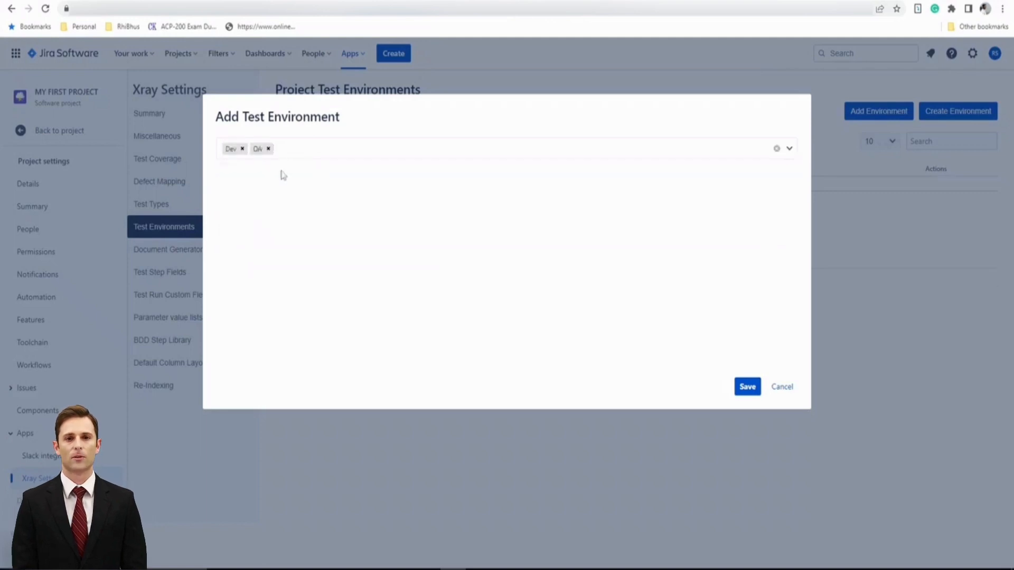
pyautogui.click(293, 151)
pyautogui.click(294, 189)
pyautogui.click(327, 161)
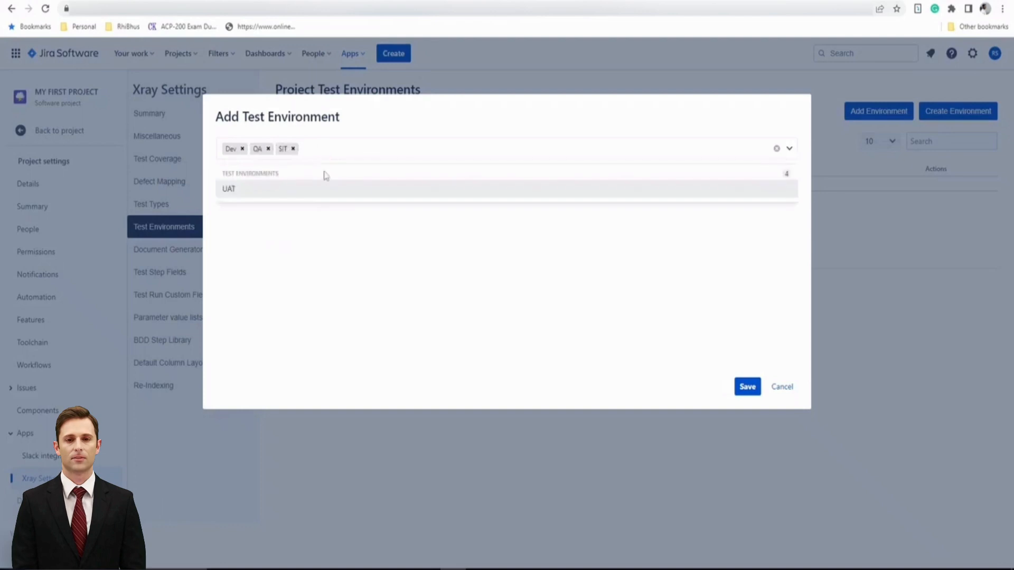
pyautogui.click(317, 194)
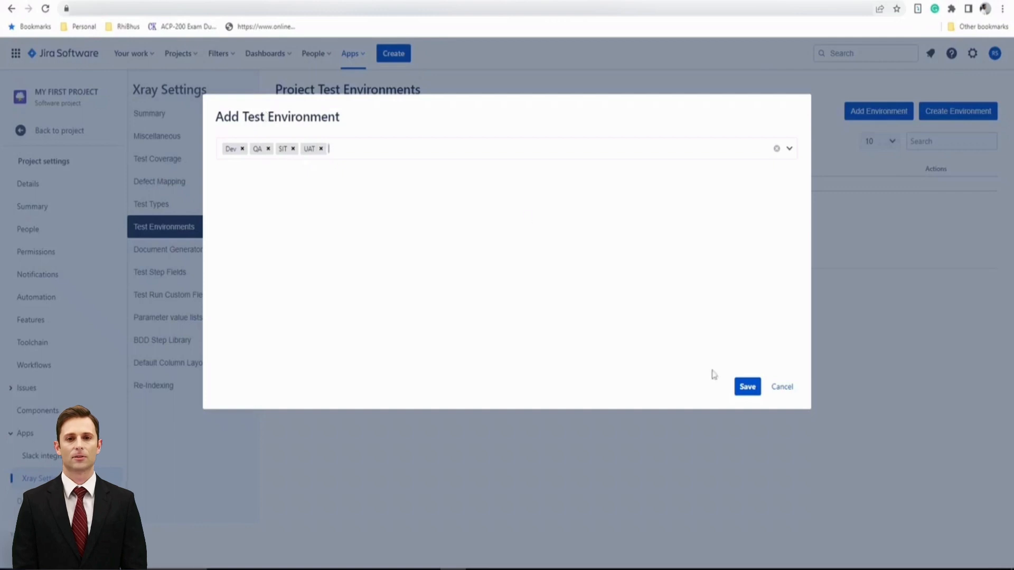
pyautogui.click(747, 387)
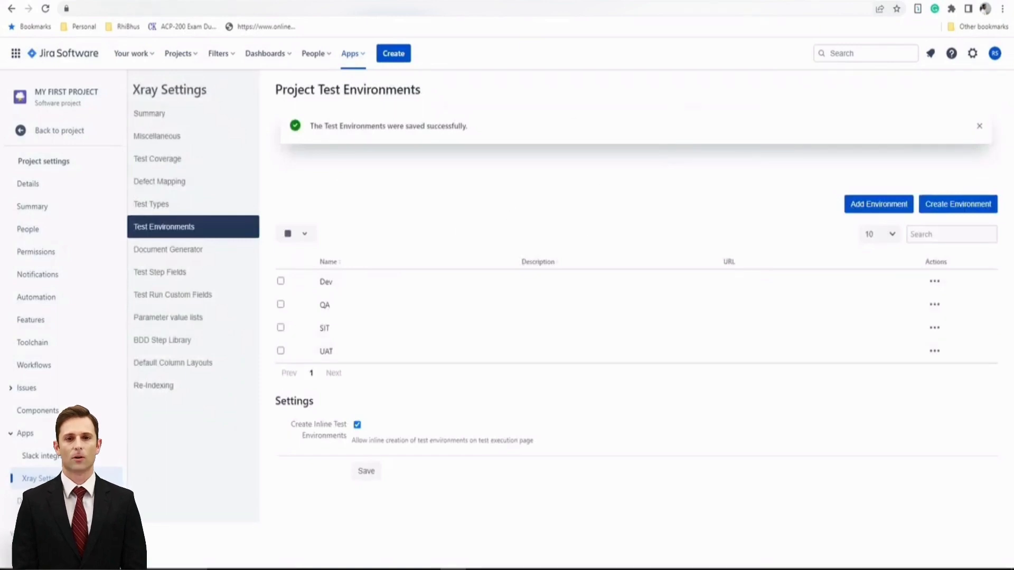
# Browse the issue list, check MFP-31, then open New Test Execution MFP-25.
pyautogui.click(755, 0)
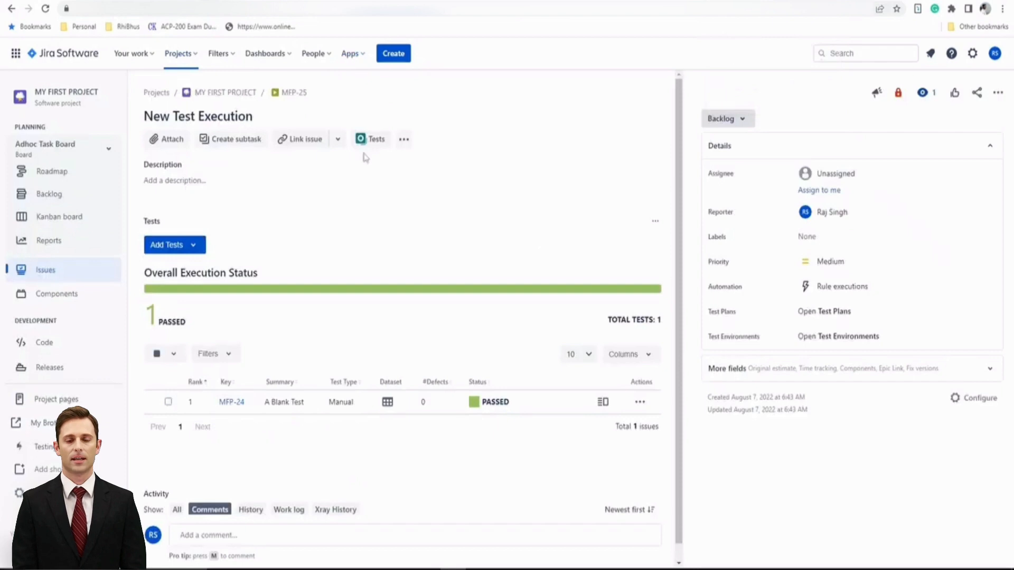
pyautogui.click(63, 272)
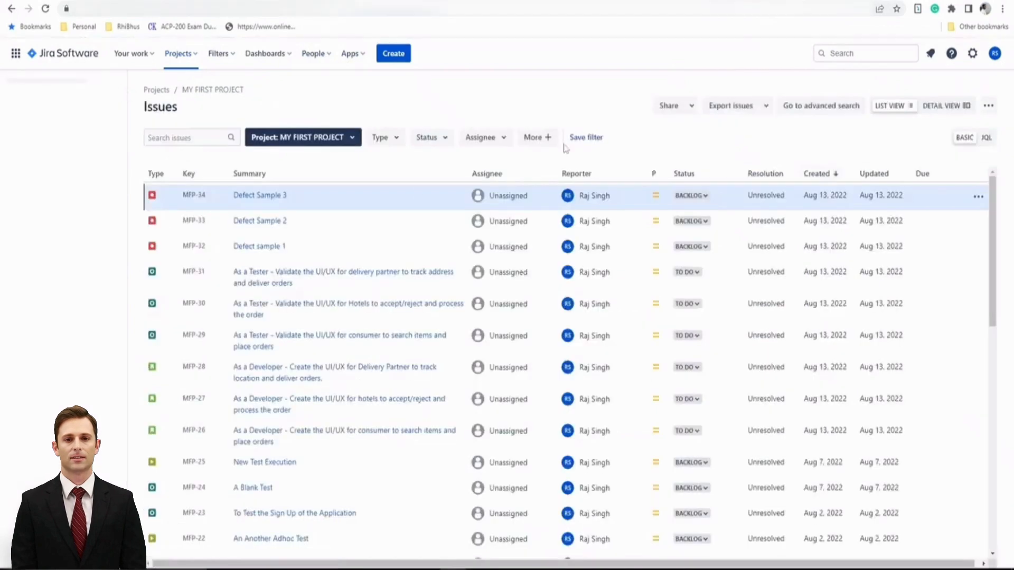
pyautogui.click(271, 272)
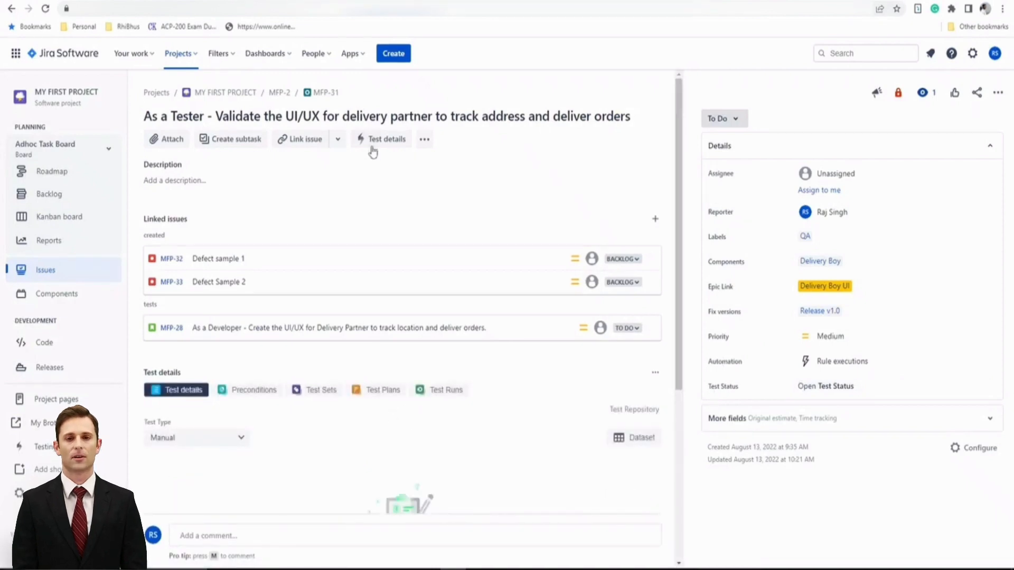
pyautogui.click(38, 271)
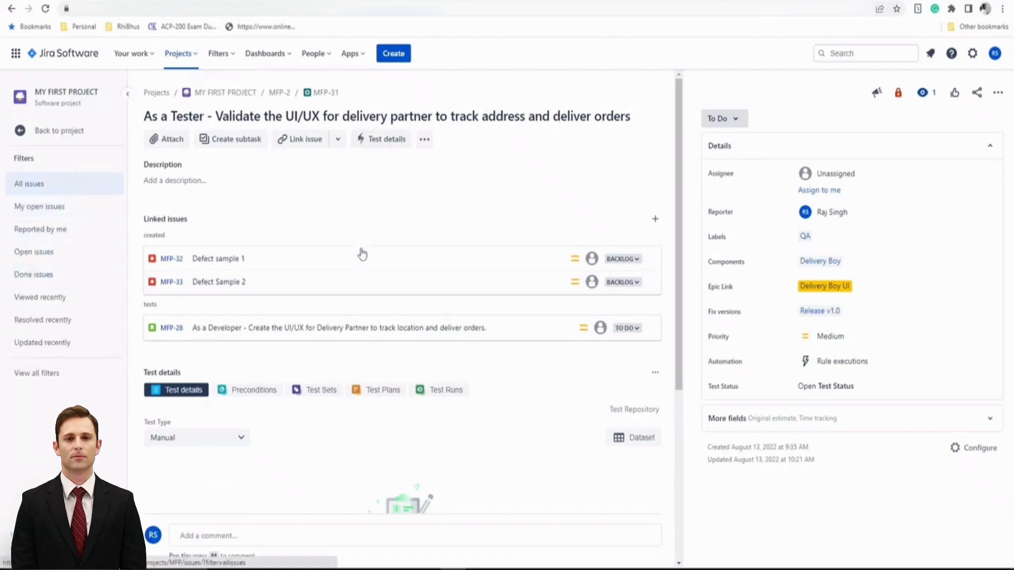
pyautogui.click(244, 461)
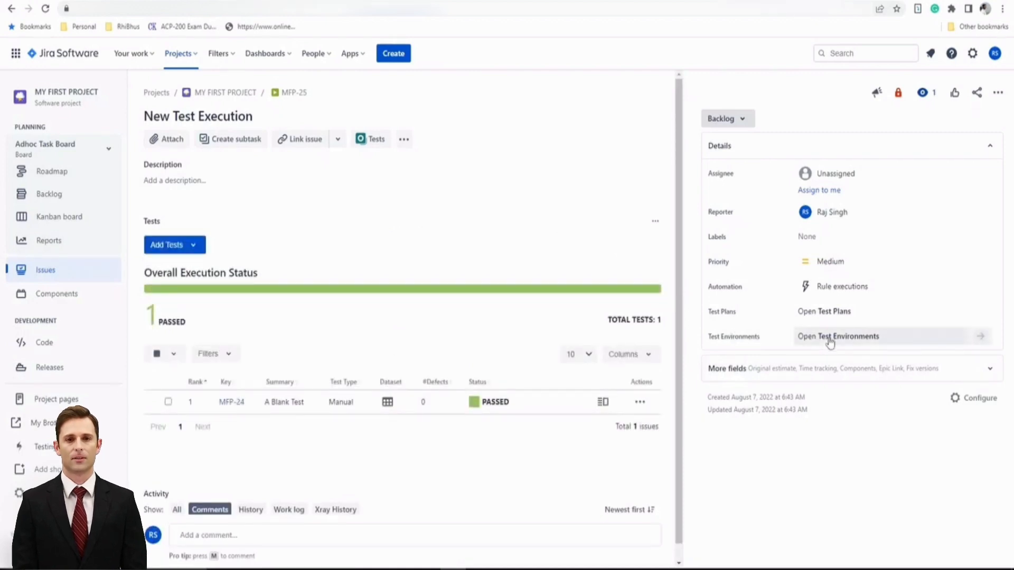
# Set MFP-25's Test Environments field to Dev and QA and confirm.
pyautogui.click(829, 338)
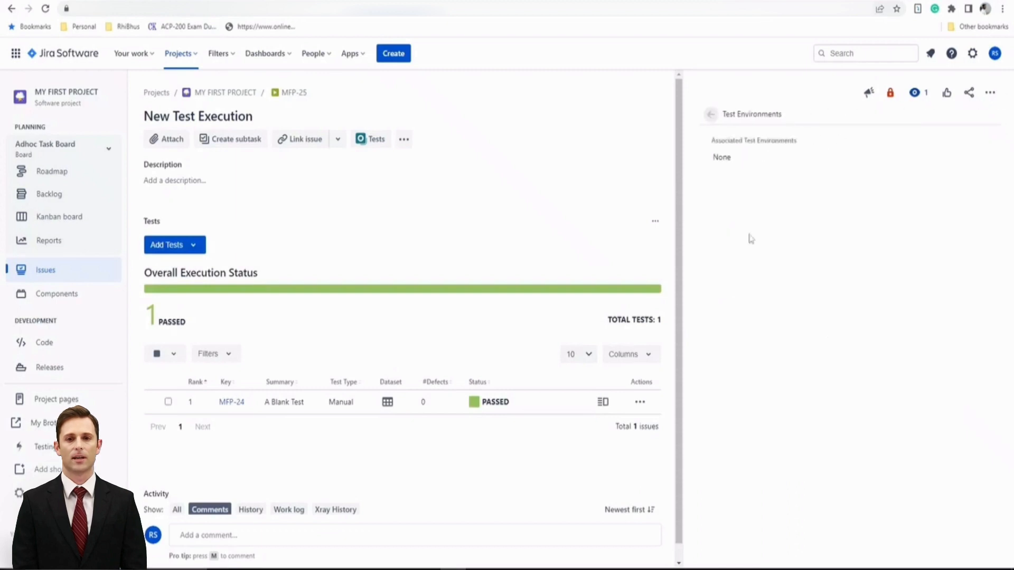
pyautogui.click(736, 157)
pyautogui.click(774, 165)
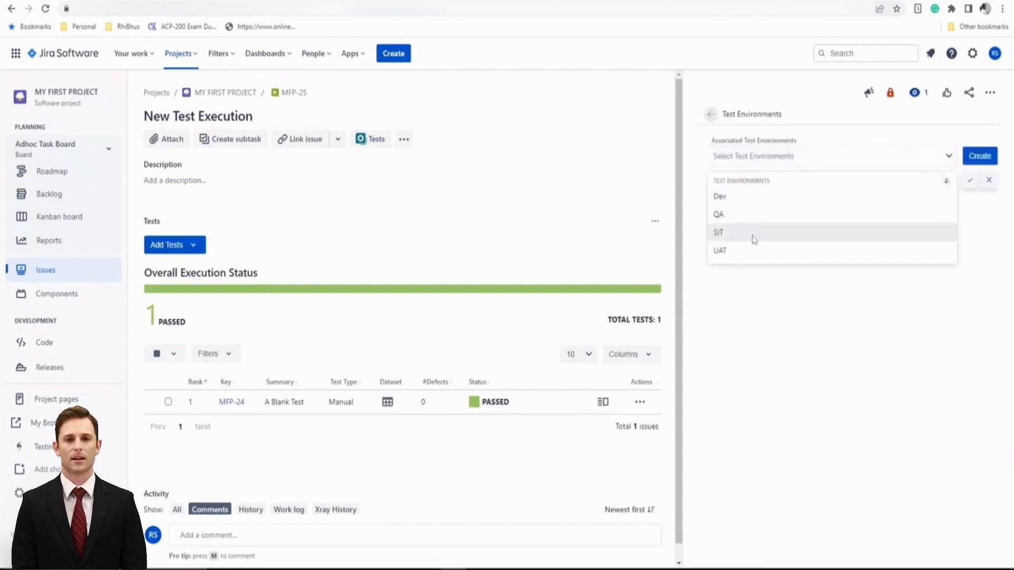
pyautogui.click(754, 205)
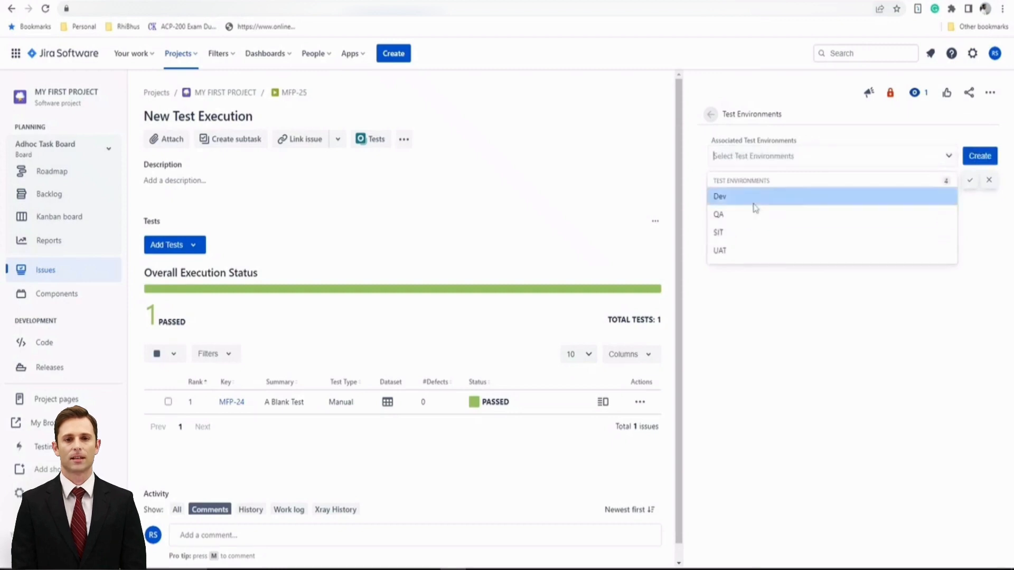
pyautogui.click(755, 166)
pyautogui.click(745, 188)
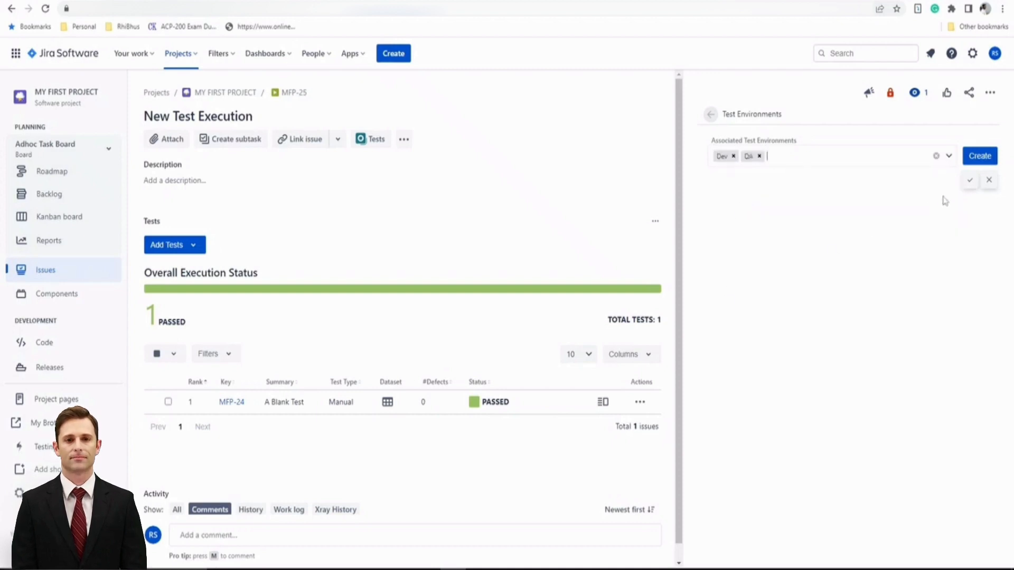
pyautogui.click(970, 180)
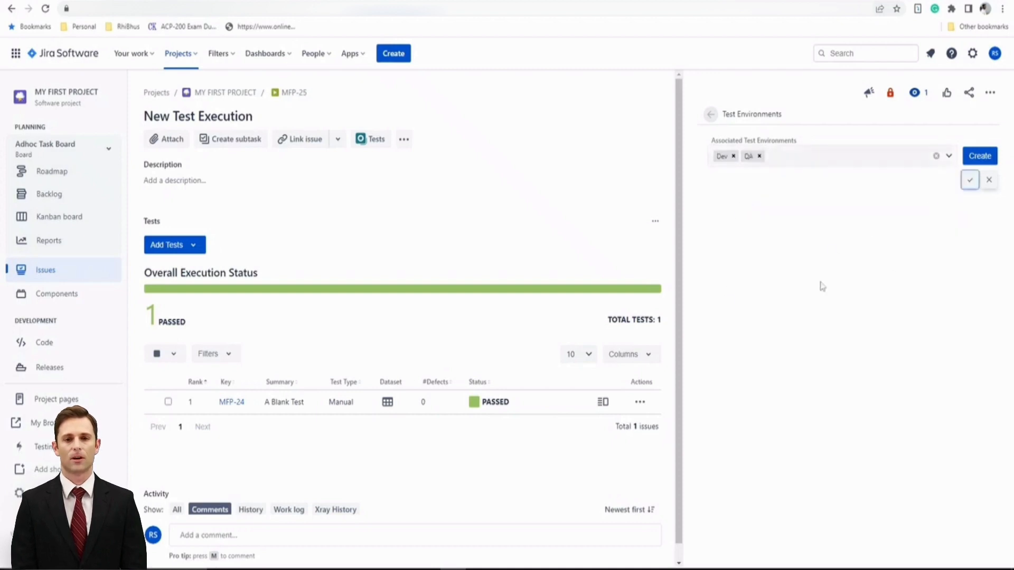
pyautogui.click(707, 120)
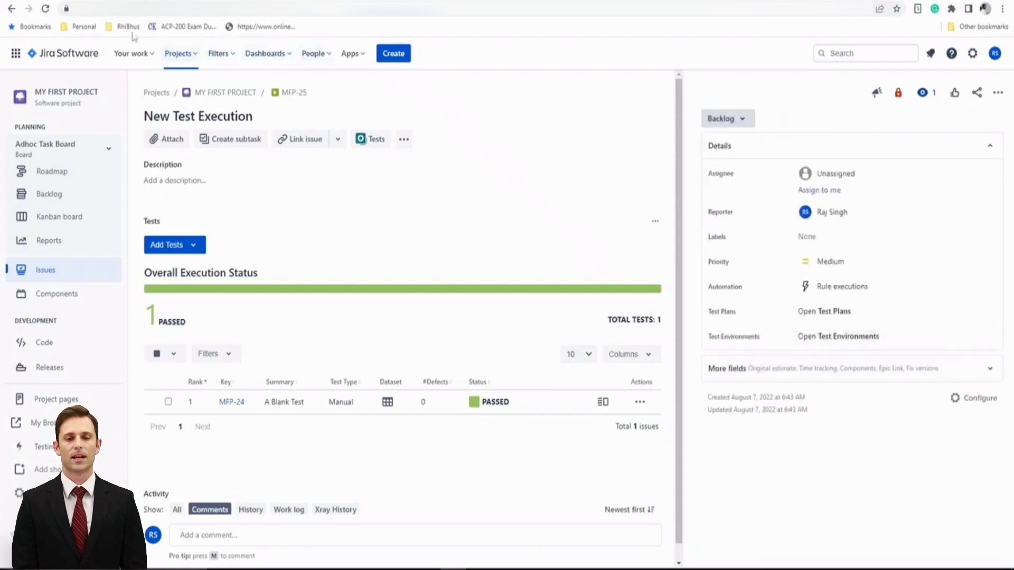
# Reload MFP-25 and view its Test Environments, now showing Dev and QA.
pyautogui.click(46, 9)
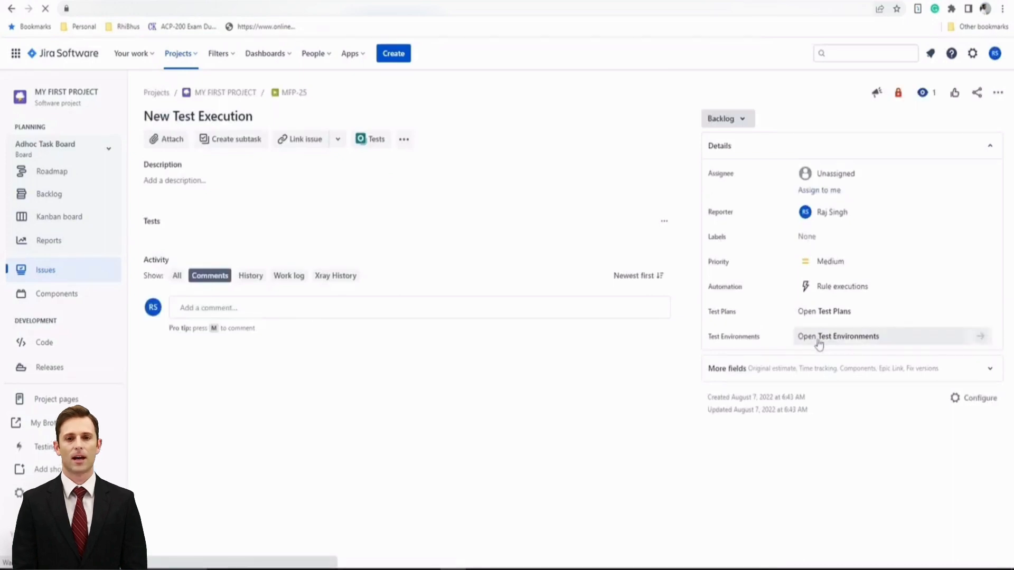
pyautogui.click(831, 342)
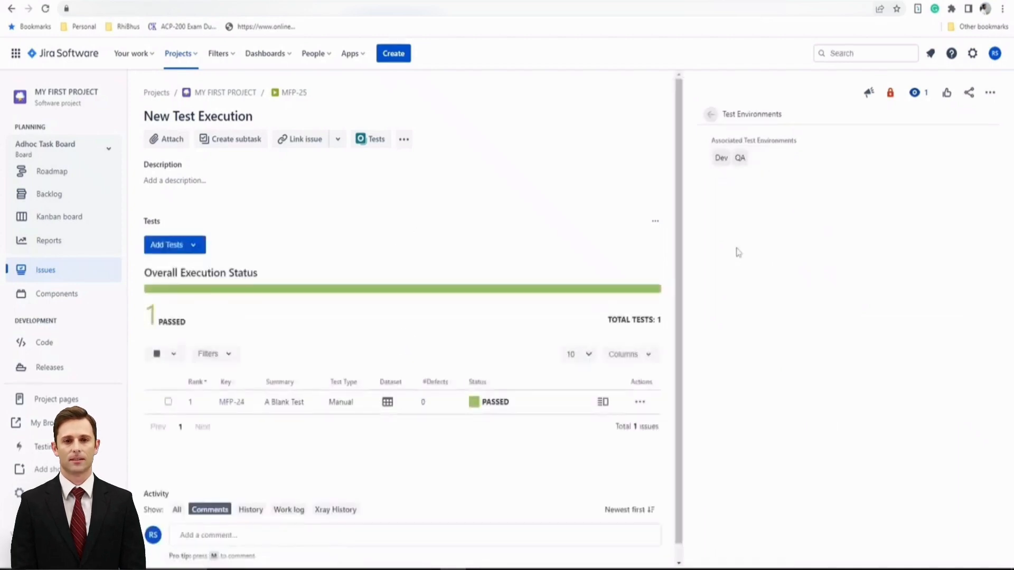
pyautogui.scroll(-1, 515, 252)
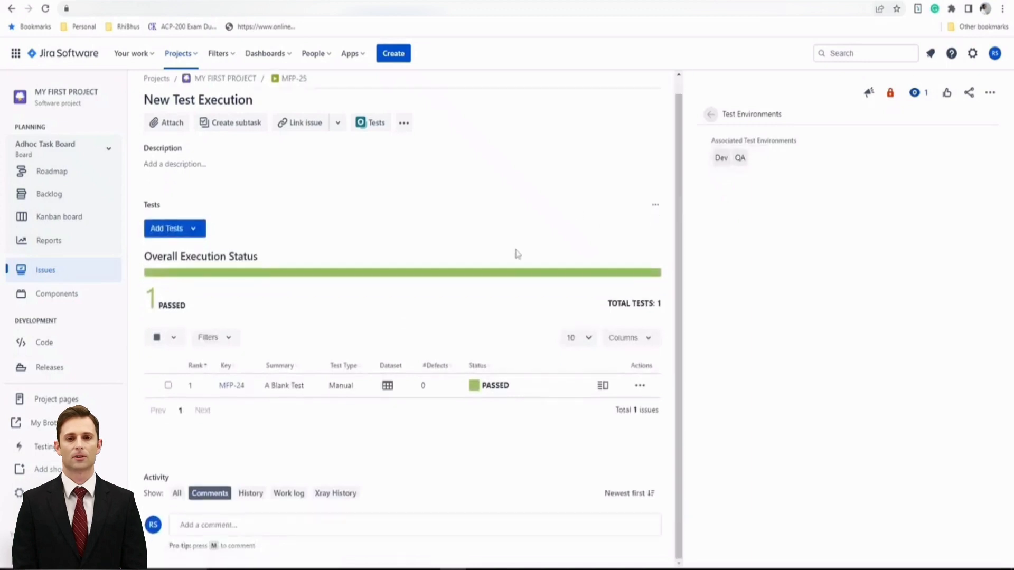
pyautogui.scroll(1, 515, 252)
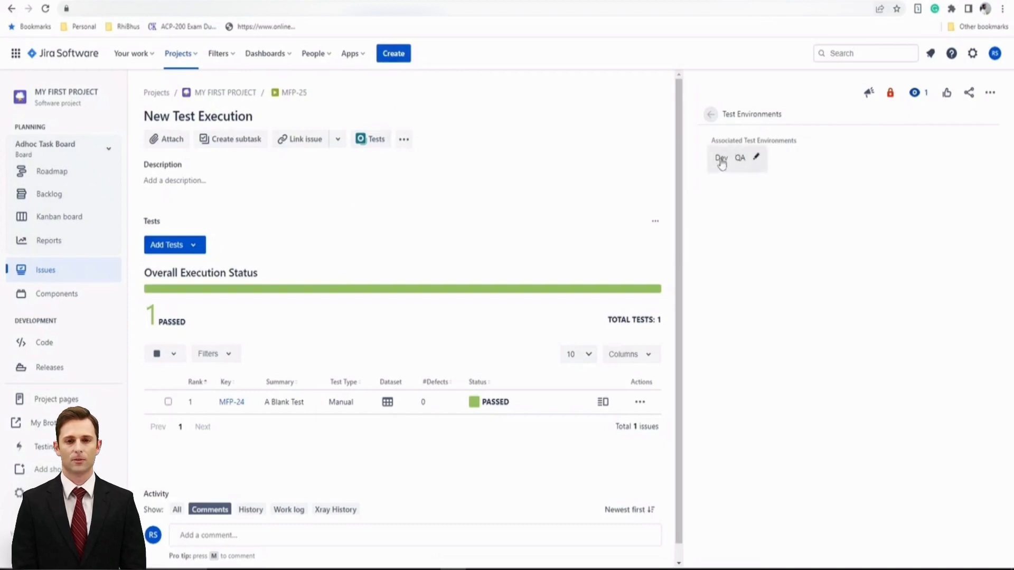
# Open A Blank Test's run (MFP-24) in execution MFP-25 and highlight its Dev and QA environments.
pyautogui.click(607, 413)
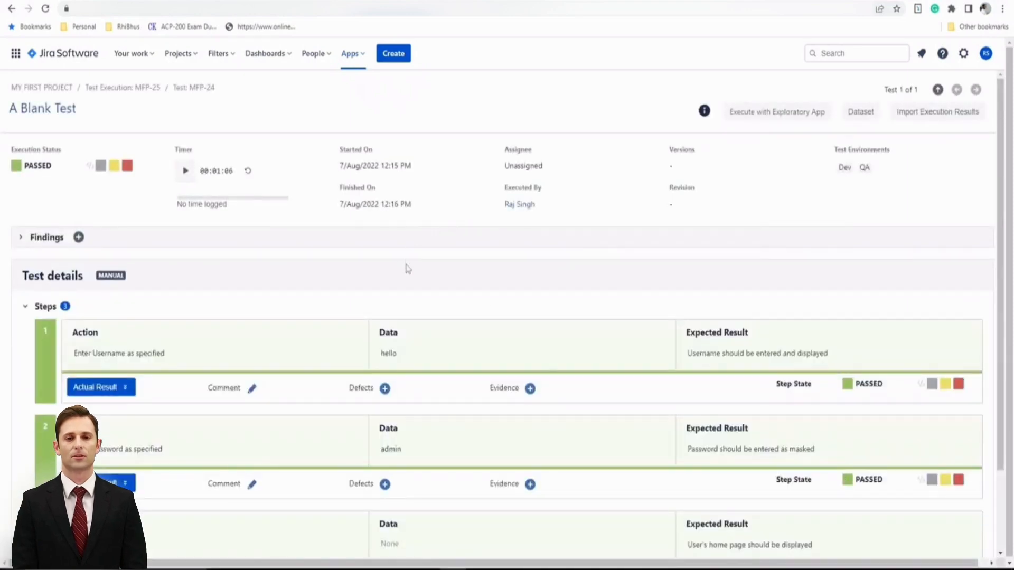
pyautogui.moveTo(836, 152); pyautogui.dragTo(889, 153)
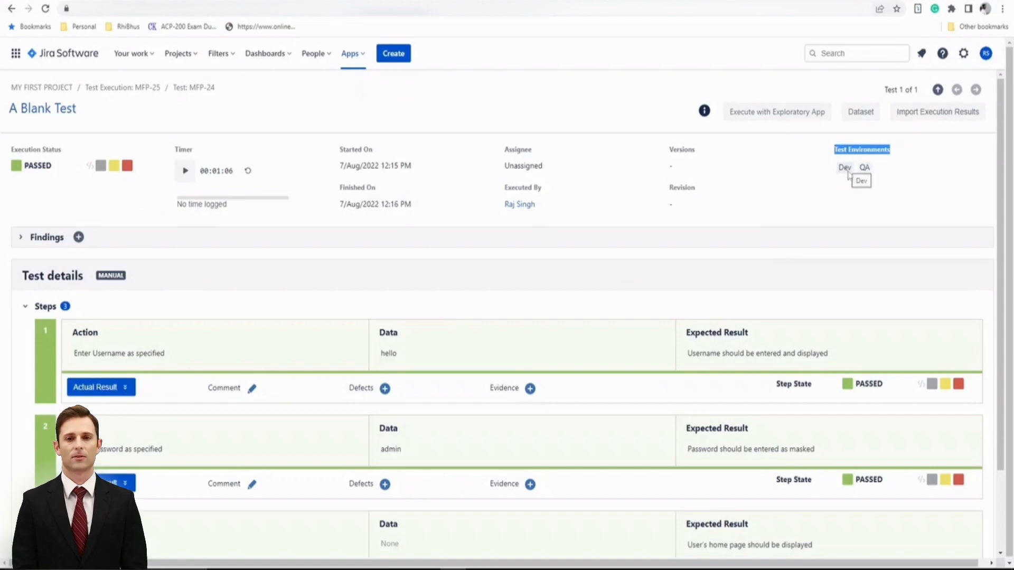
pyautogui.scroll(-2, 584, 362)
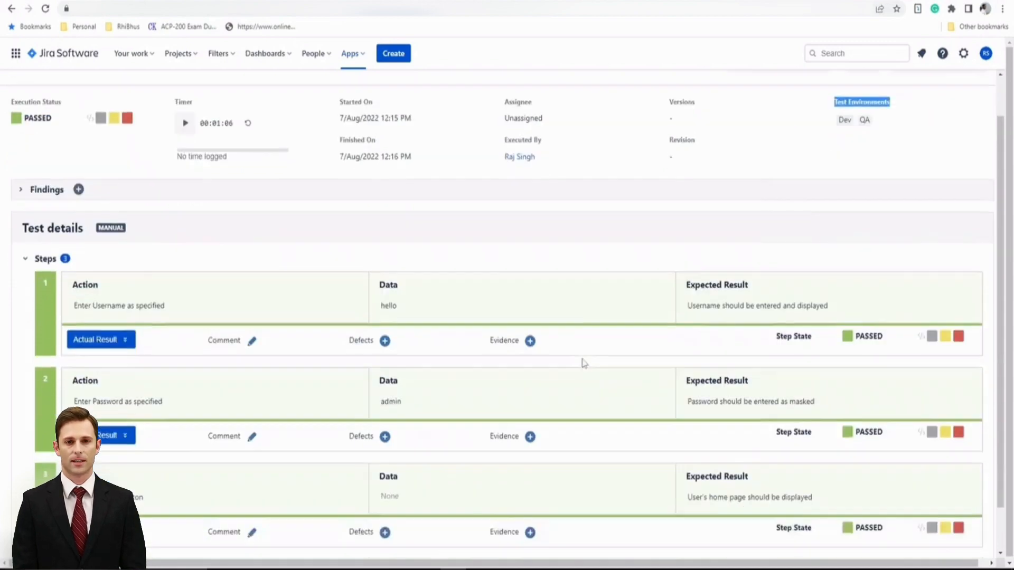
pyautogui.scroll(2, 590, 355)
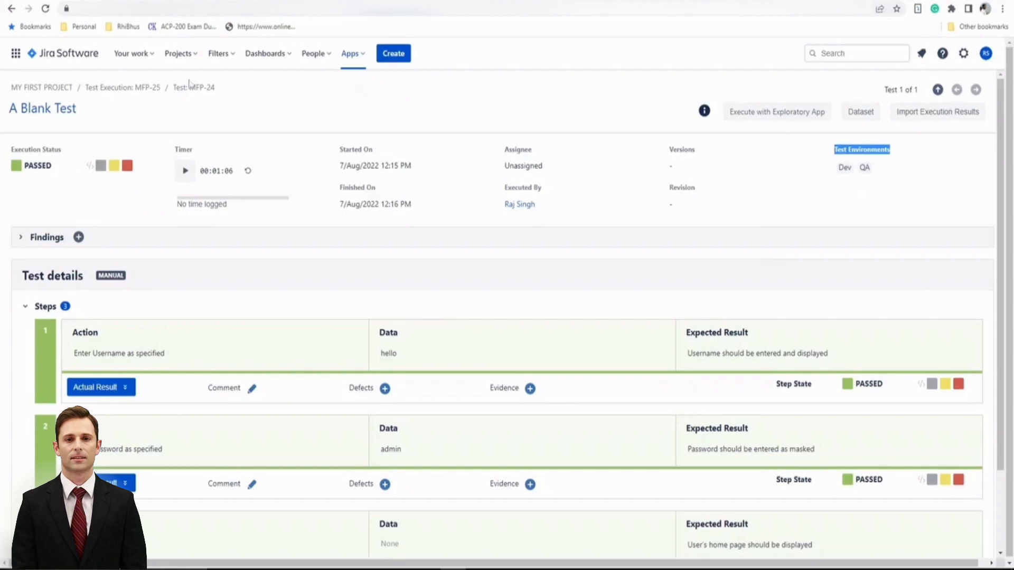
# Go back to execution MFP-25, list all project issues, and open test issue MFP-31.
pyautogui.click(109, 88)
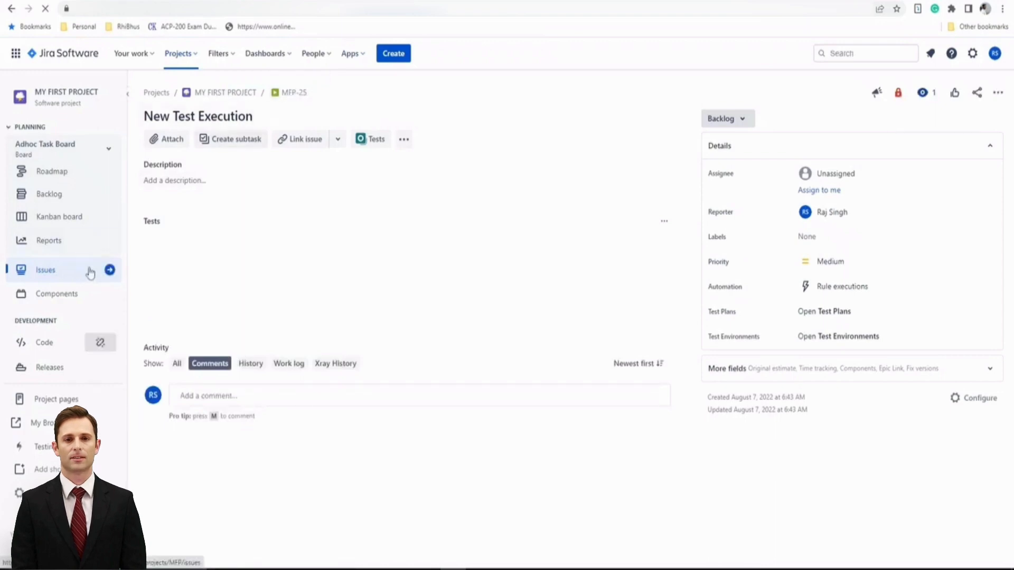
pyautogui.click(108, 270)
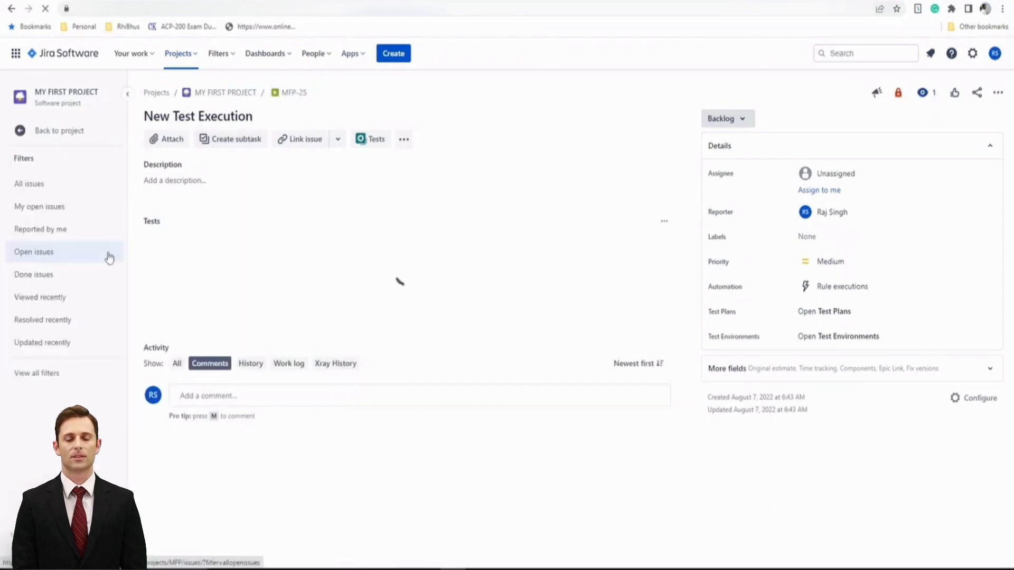
pyautogui.click(63, 186)
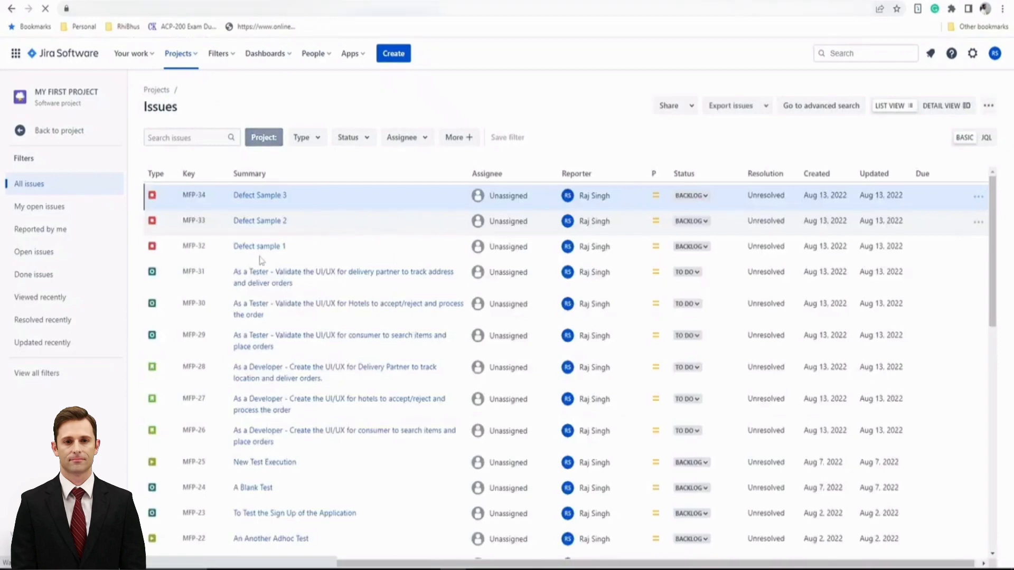
pyautogui.click(271, 274)
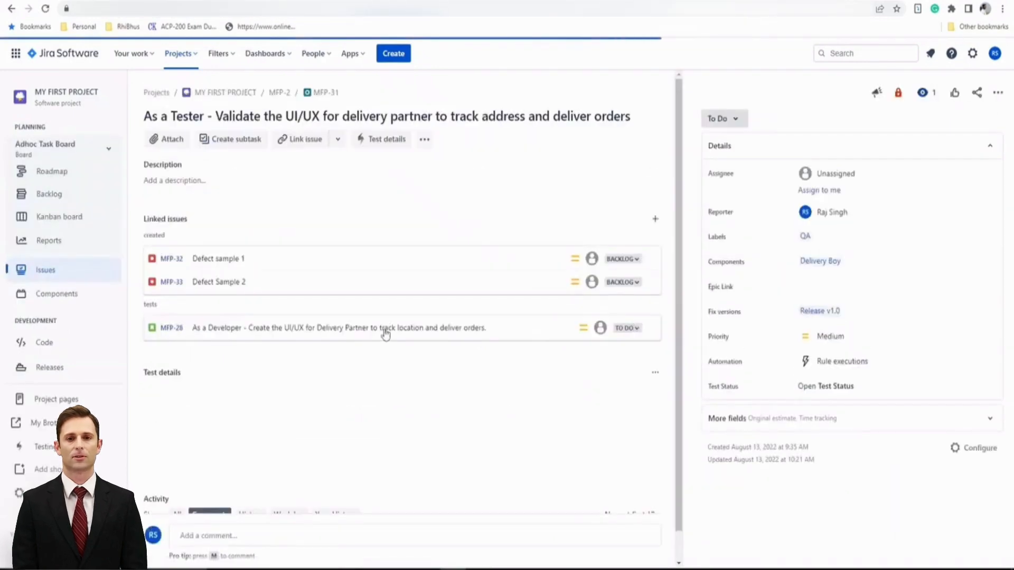
pyautogui.click(172, 328)
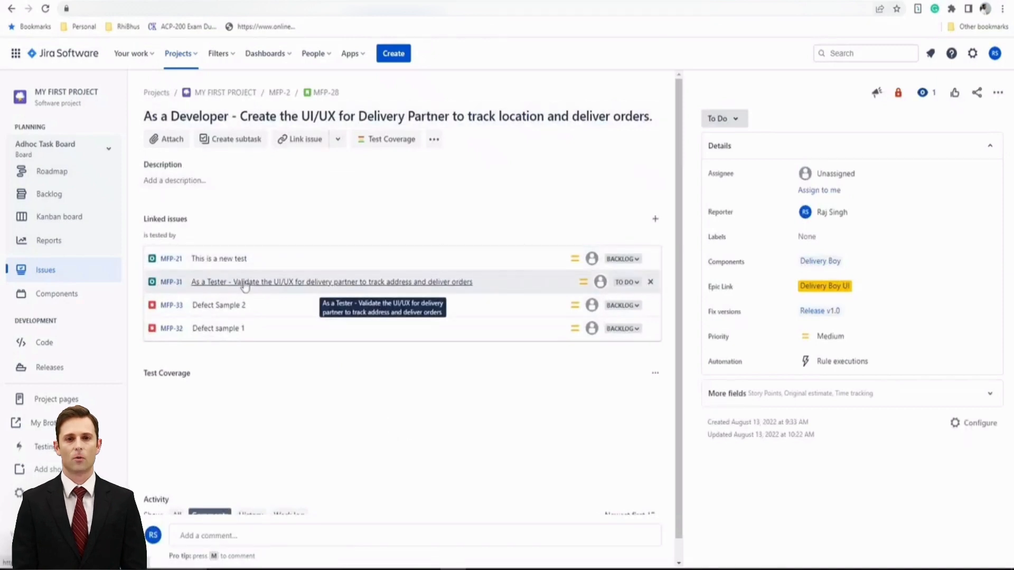
pyautogui.scroll(-2, 447, 397)
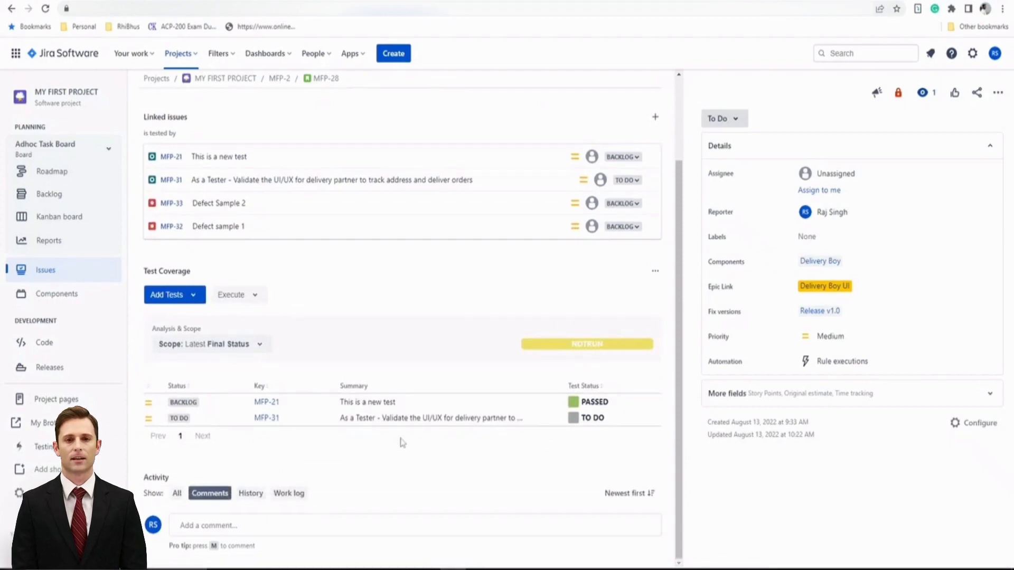
pyautogui.scroll(2, 458, 468)
pyautogui.scroll(-2, 459, 469)
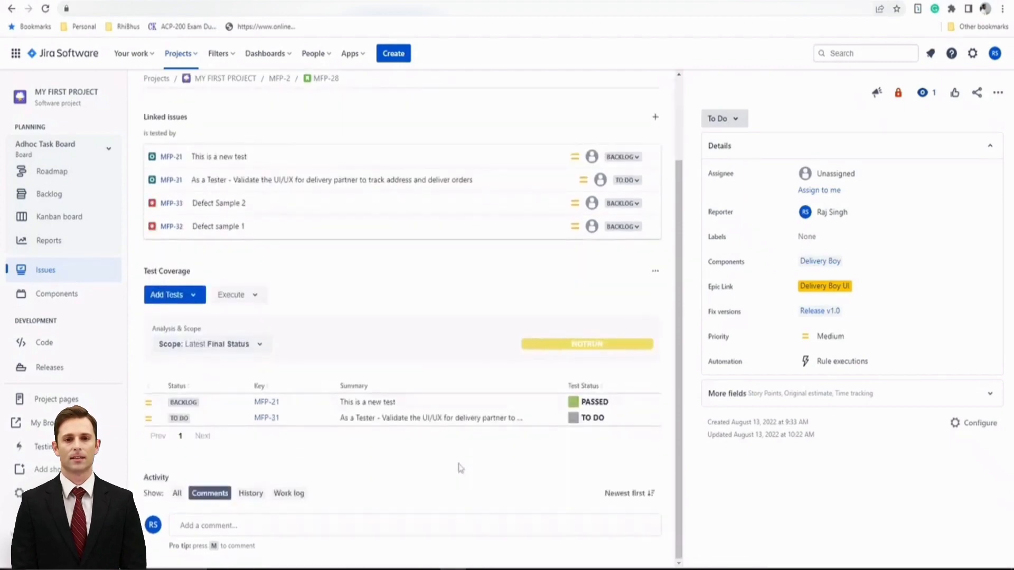
pyautogui.scroll(1, 458, 468)
# Scope story MFP-28's Test Coverage to the Dev test environment.
pyautogui.click(259, 405)
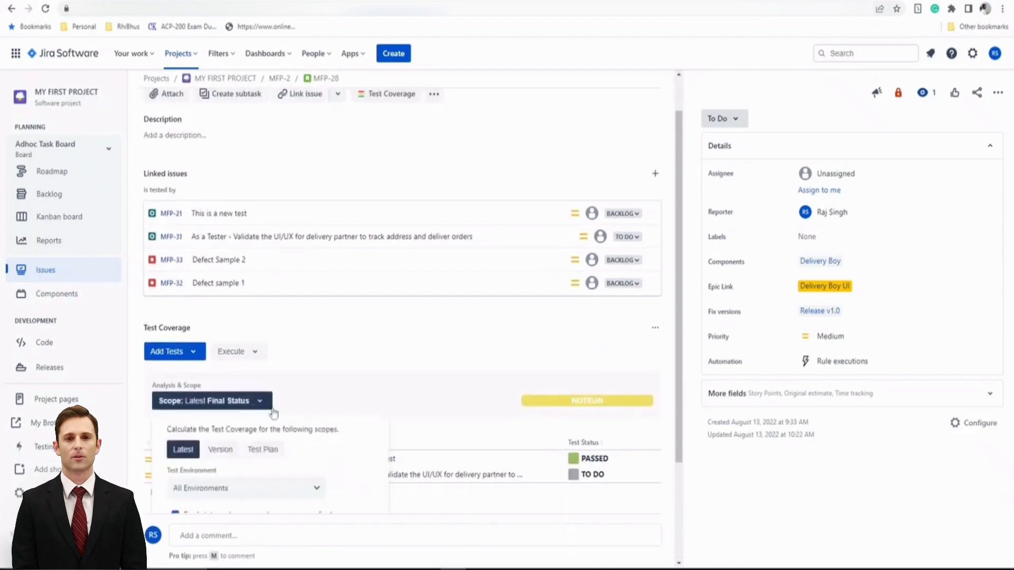
pyautogui.scroll(-2, 370, 422)
pyautogui.click(300, 376)
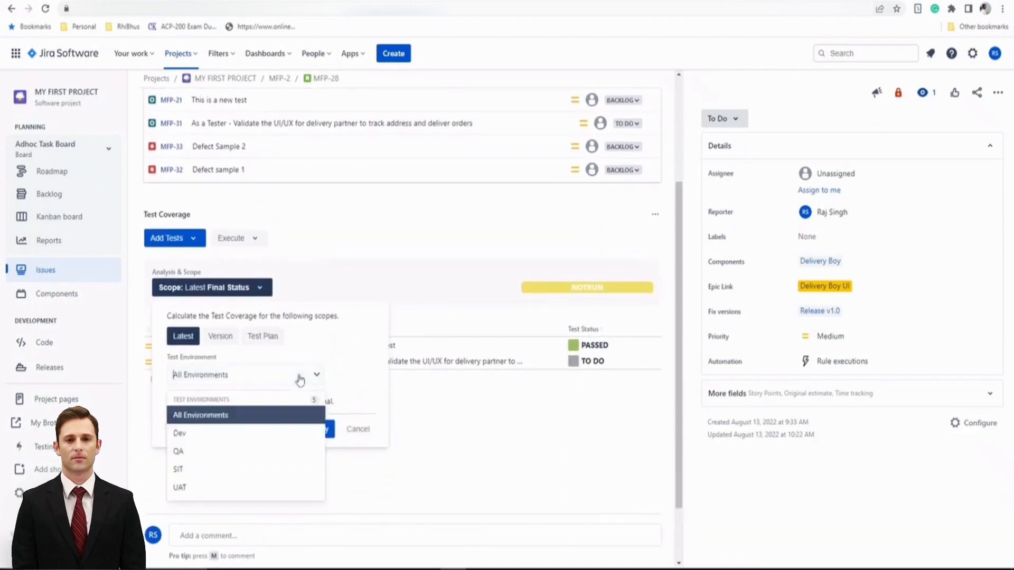
pyautogui.click(251, 437)
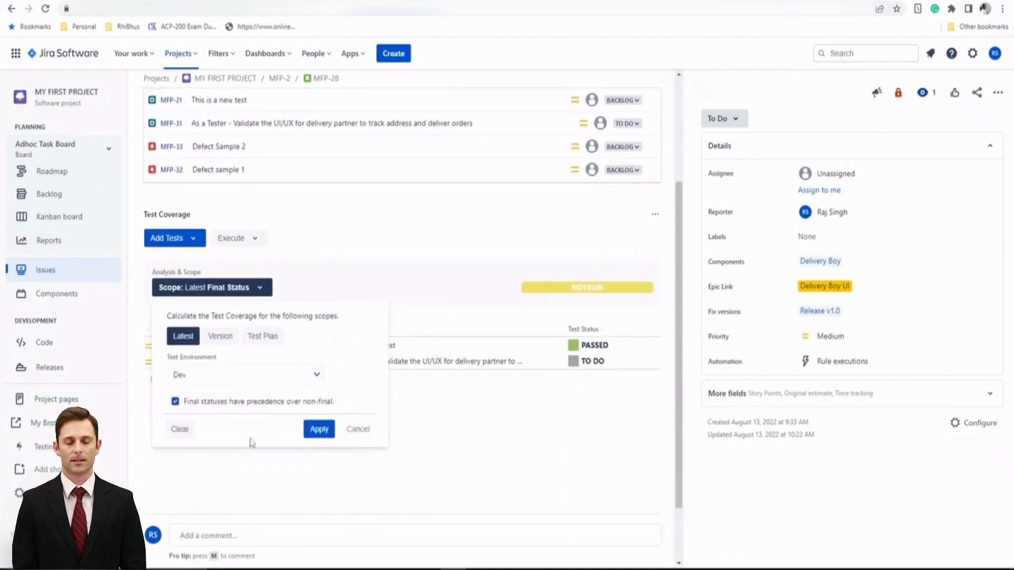
pyautogui.click(316, 429)
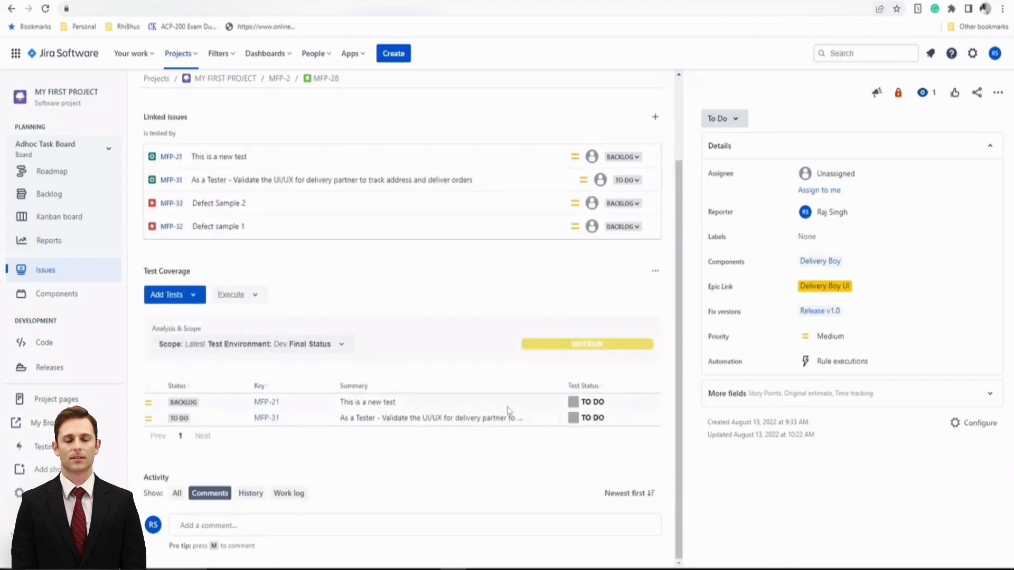
# Switch the coverage scope to the QA environment, where MFP-21 and MFP-31 show TO DO.
pyautogui.scroll(1, 476, 411)
pyautogui.click(200, 402)
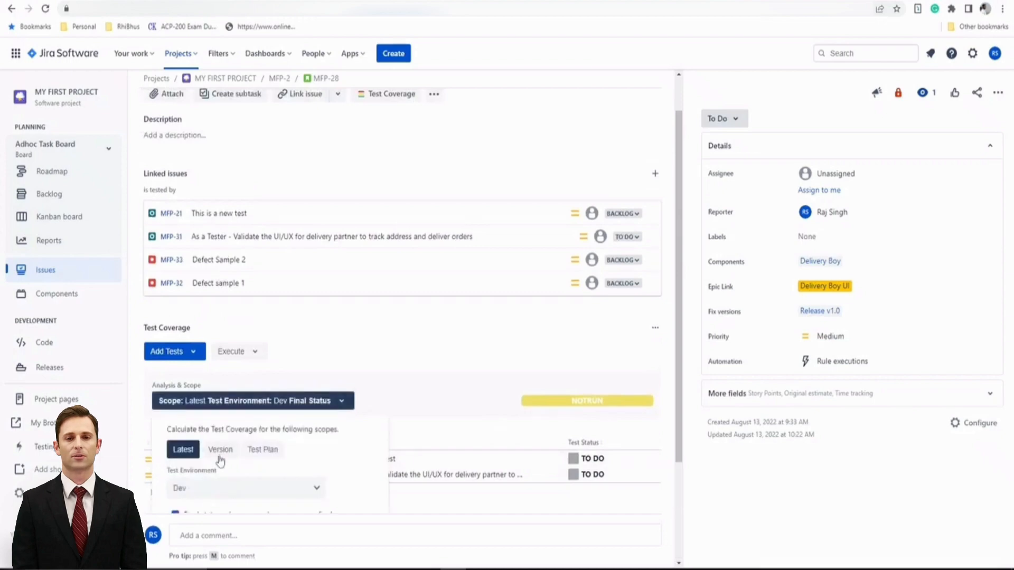
pyautogui.click(221, 490)
pyautogui.click(230, 450)
pyautogui.click(322, 429)
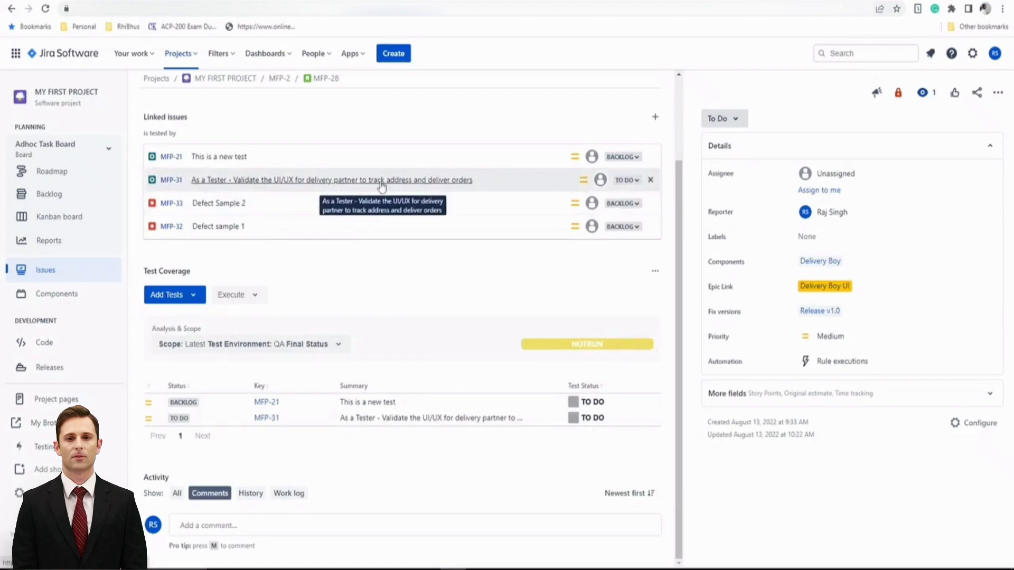
# Return through epic MFP-2 to all project issues and reopen story MFP-28, showing MFP-21 PASSED and MFP-31 TO DO.
pyautogui.click(274, 80)
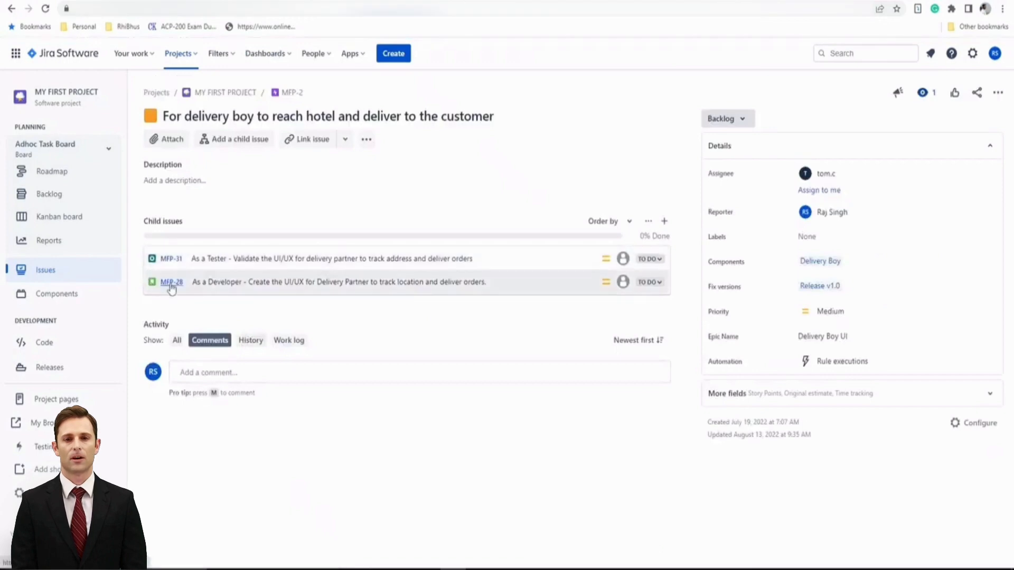
pyautogui.click(51, 270)
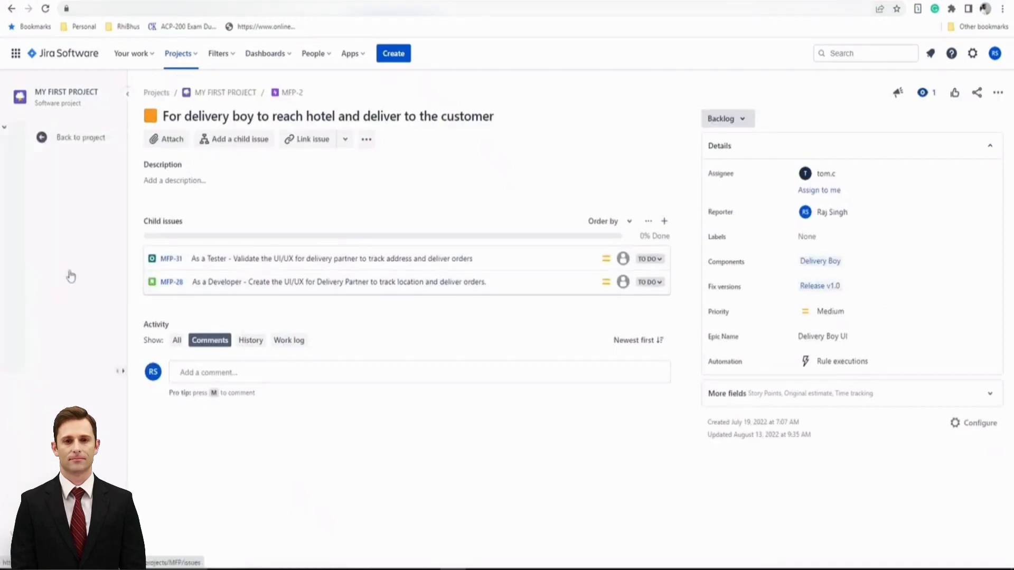
pyautogui.click(26, 131)
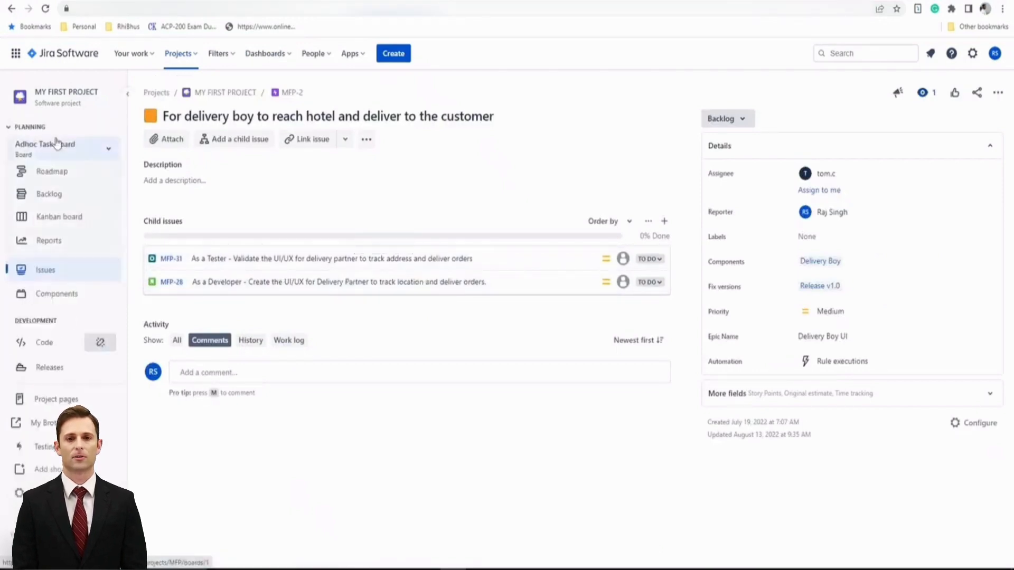
pyautogui.click(58, 271)
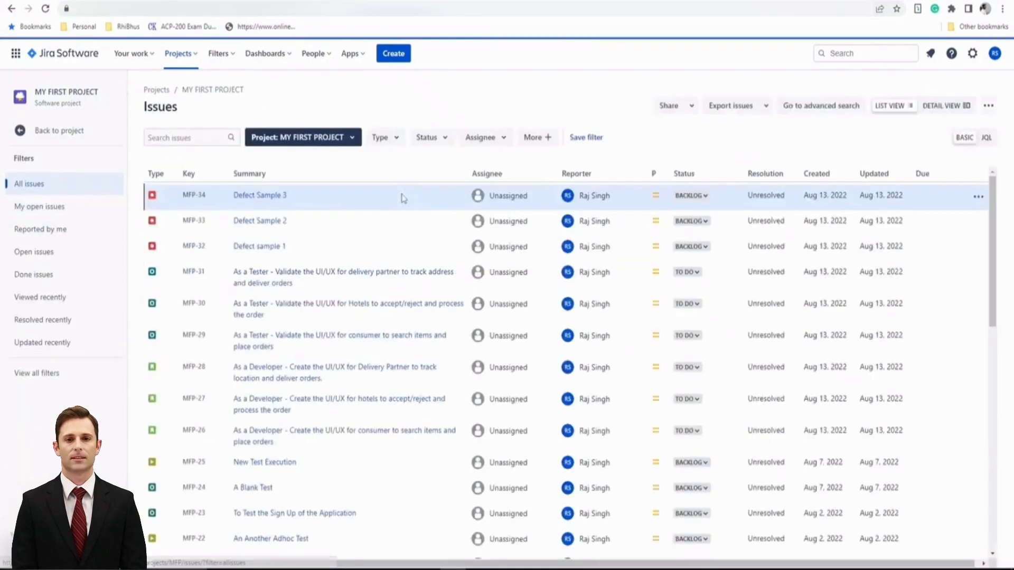
pyautogui.scroll(-1, 290, 380)
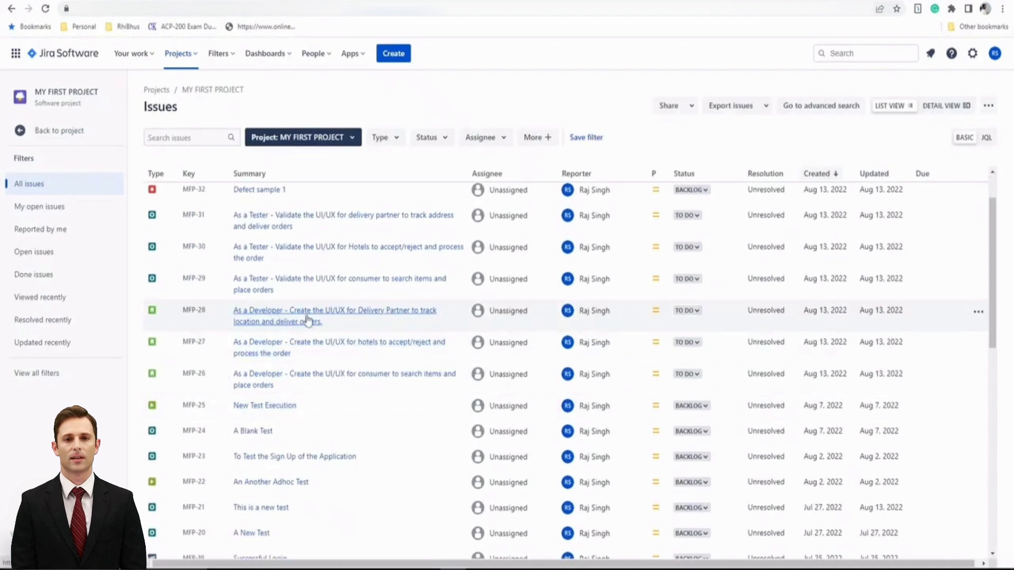
pyautogui.scroll(1, 305, 351)
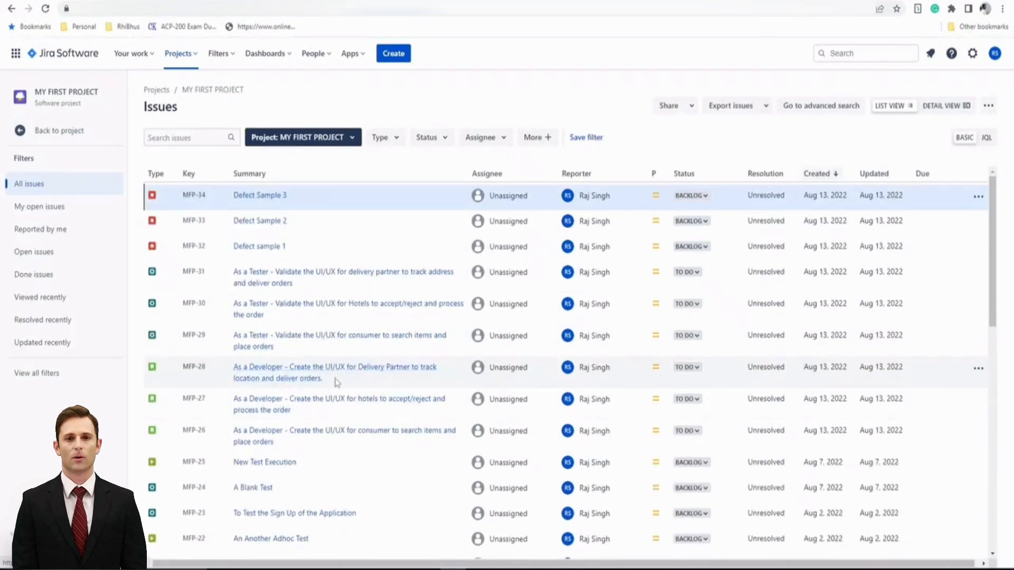
pyautogui.click(311, 373)
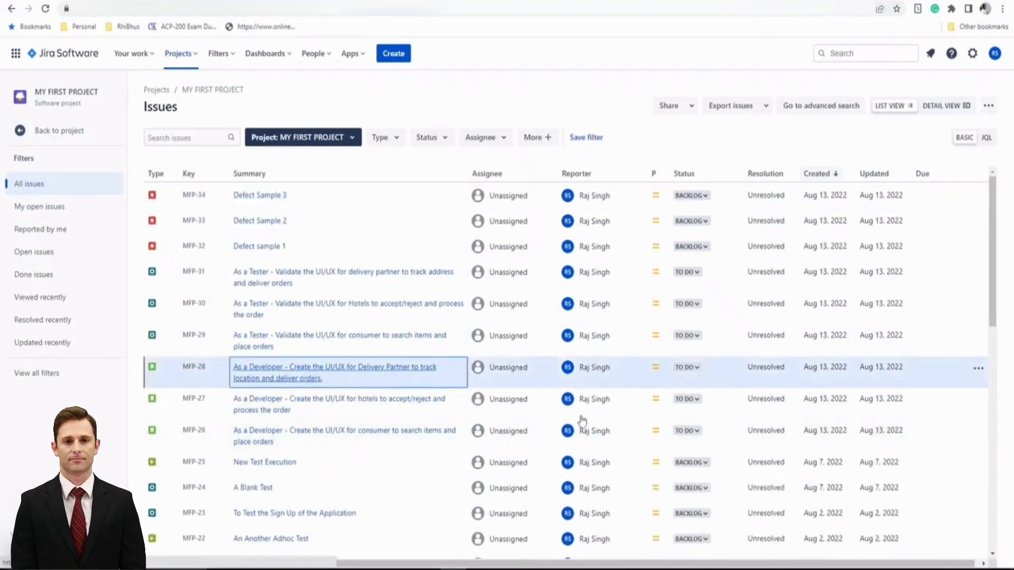
pyautogui.scroll(-2, 583, 420)
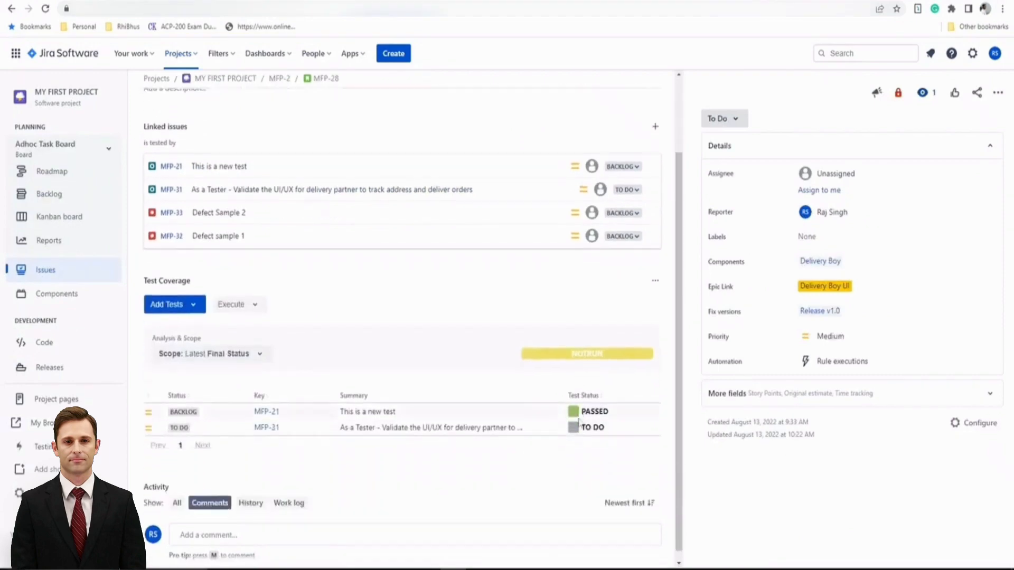
pyautogui.click(227, 344)
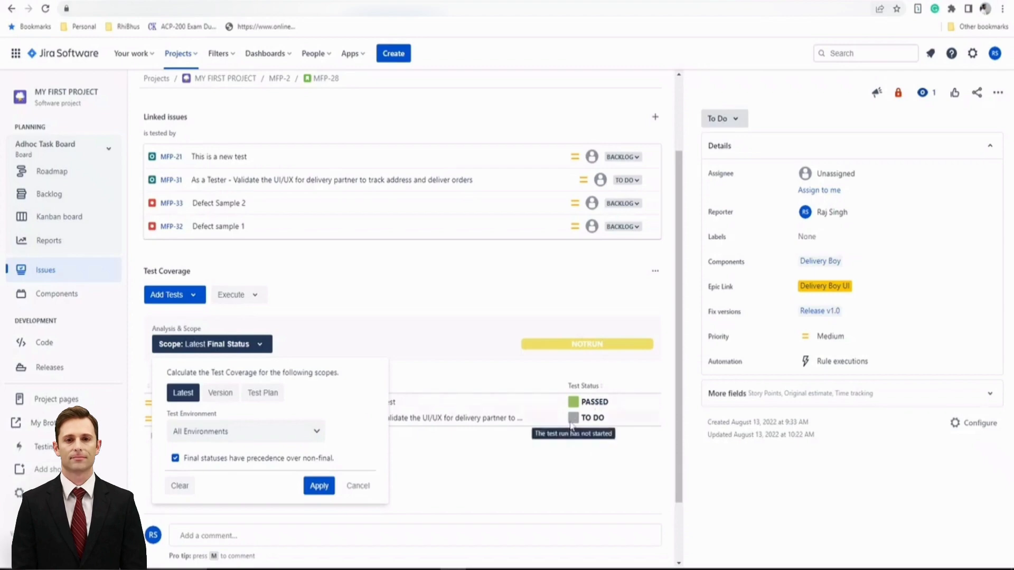
pyautogui.click(497, 457)
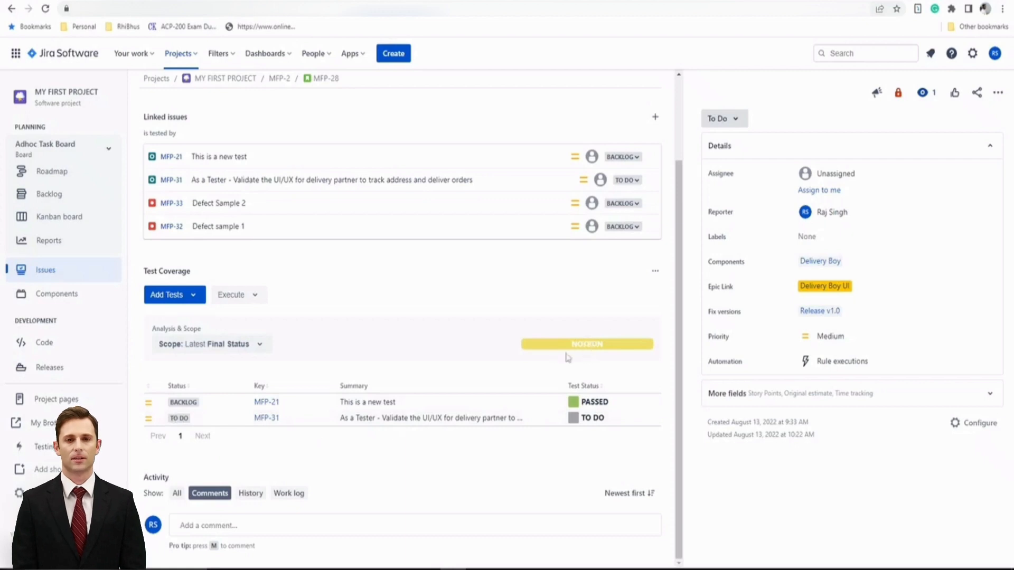
pyautogui.click(235, 344)
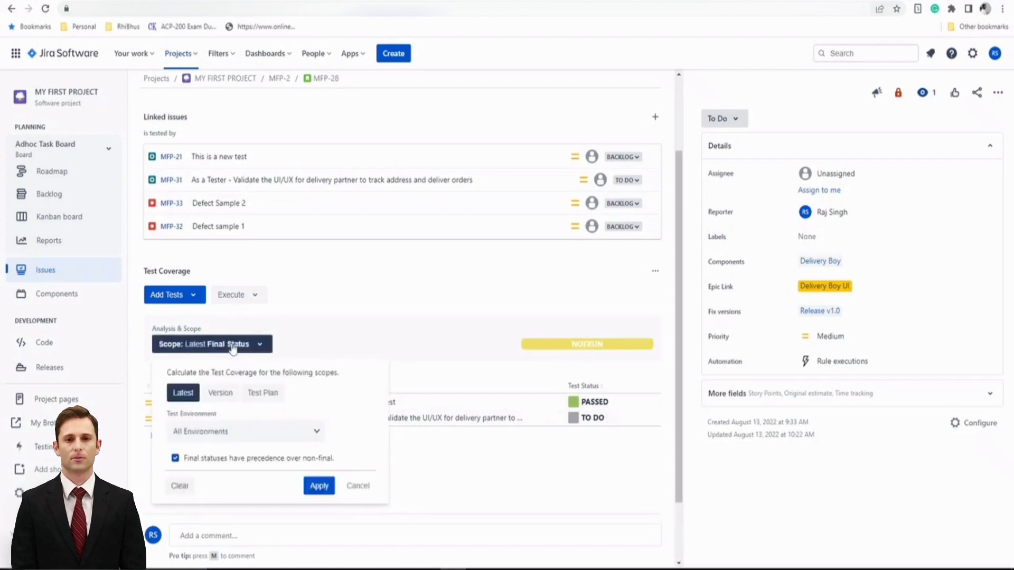
pyautogui.scroll(-1, 292, 442)
pyautogui.click(230, 364)
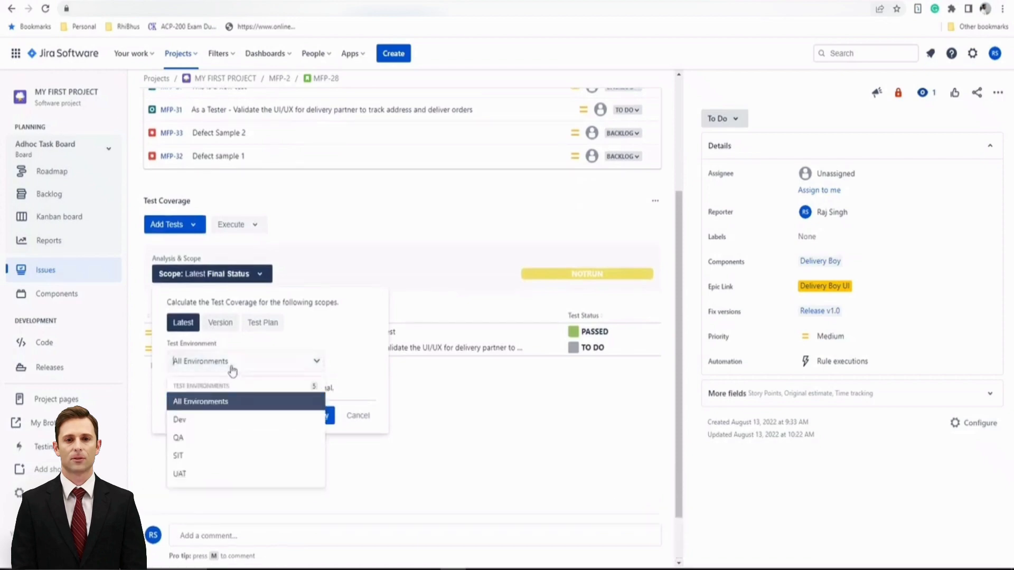
pyautogui.click(216, 423)
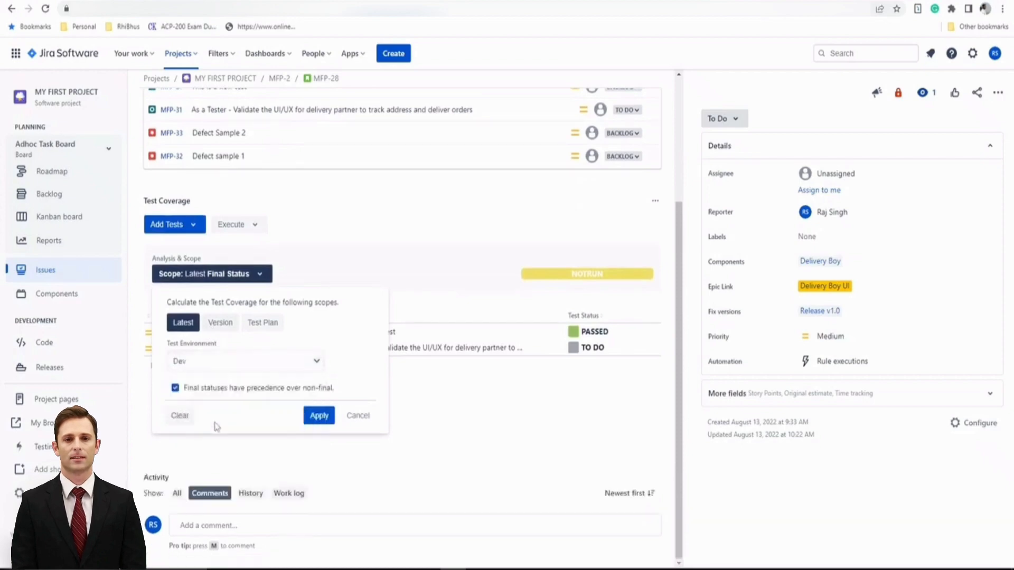
pyautogui.click(321, 416)
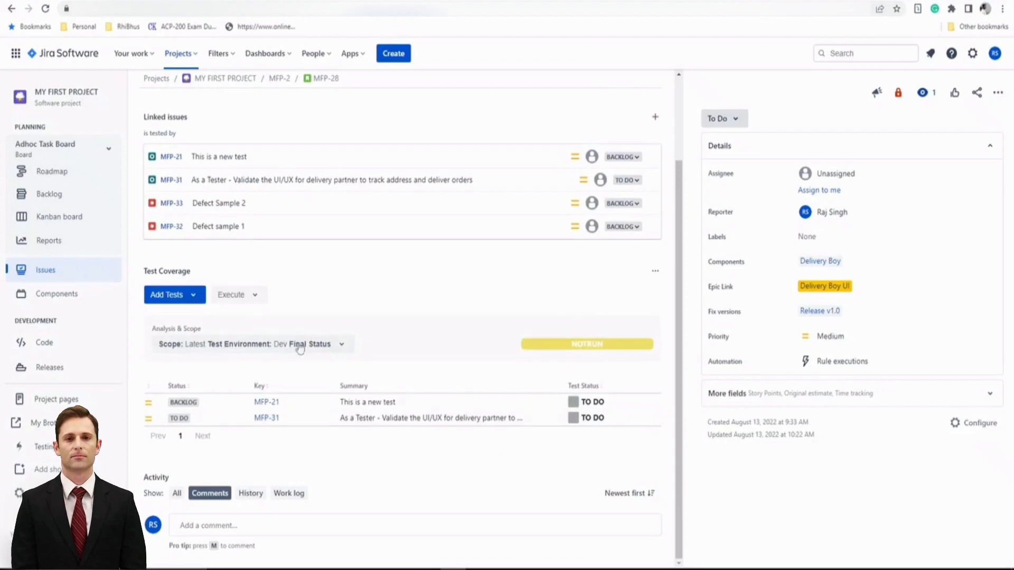
pyautogui.click(226, 347)
pyautogui.scroll(-1, 211, 369)
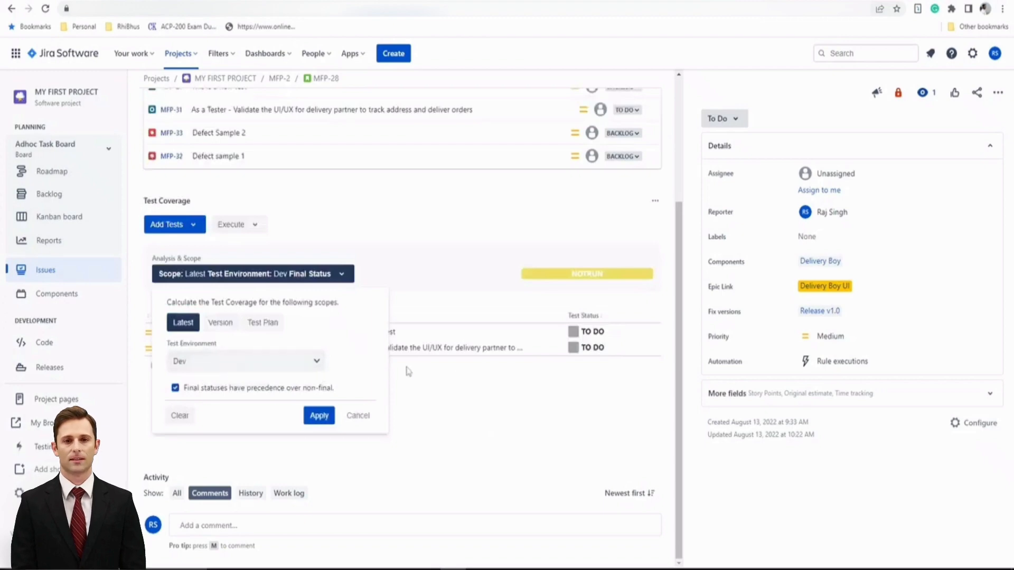
pyautogui.click(321, 280)
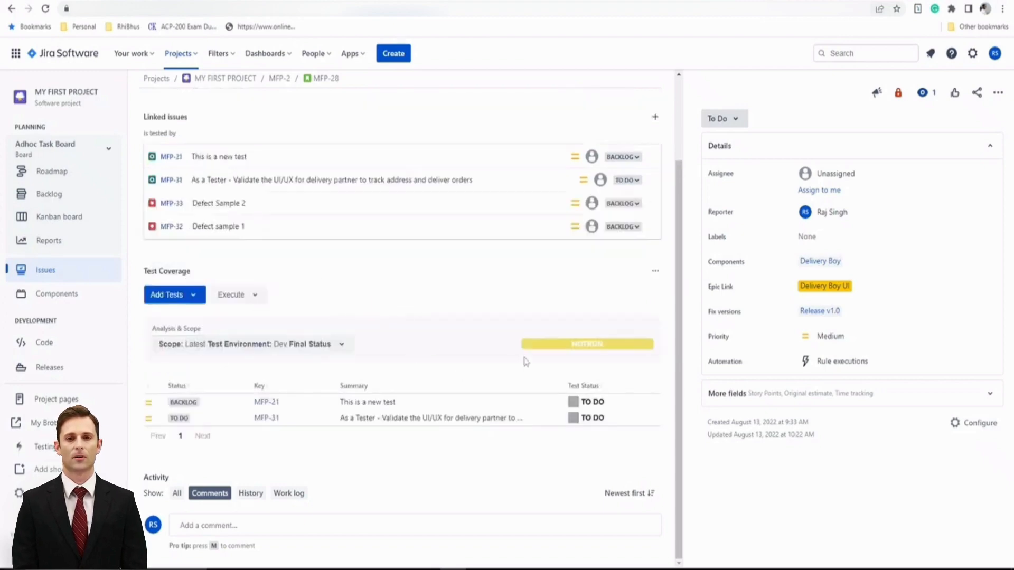
pyautogui.click(256, 353)
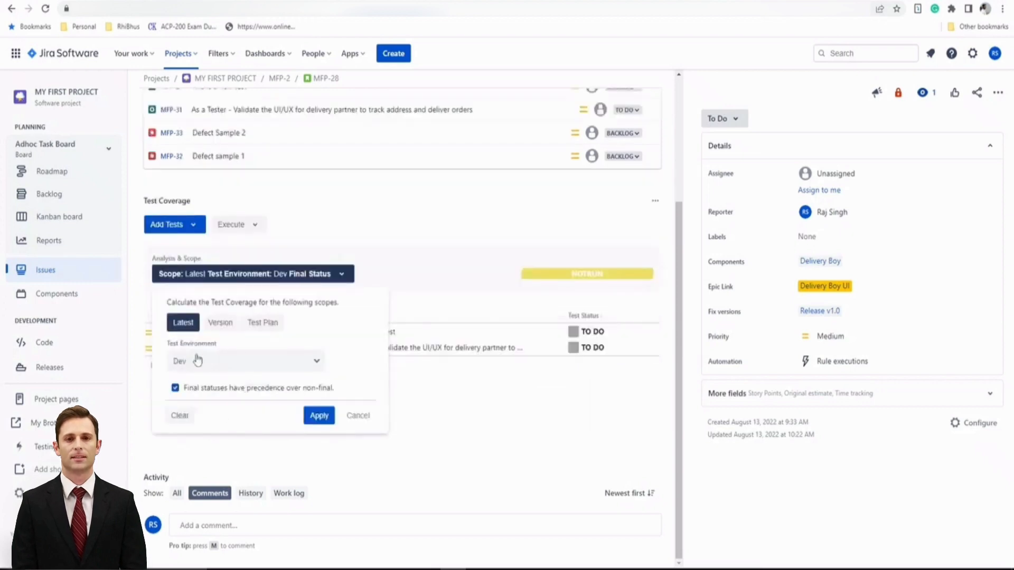
pyautogui.click(201, 363)
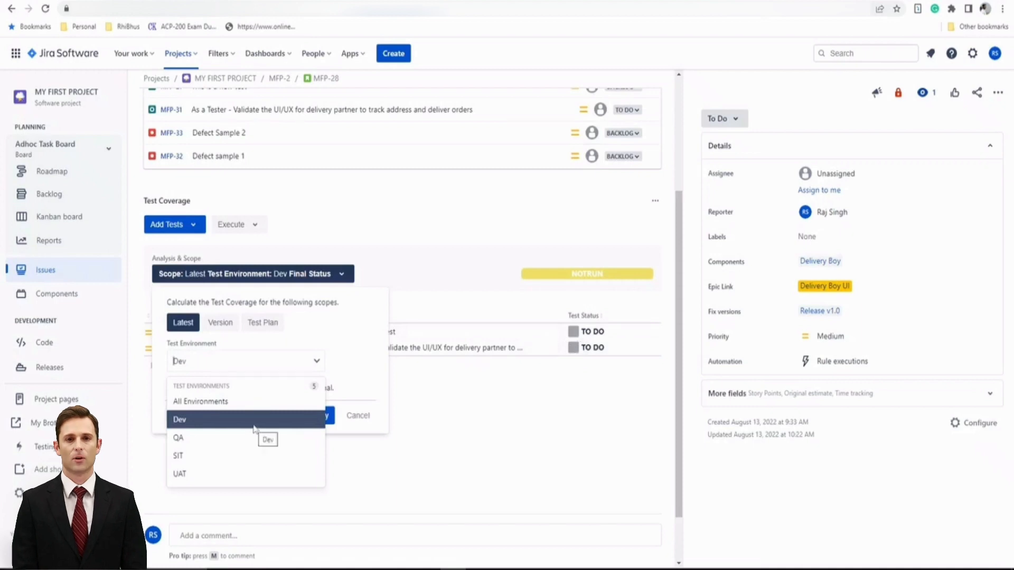
pyautogui.click(256, 403)
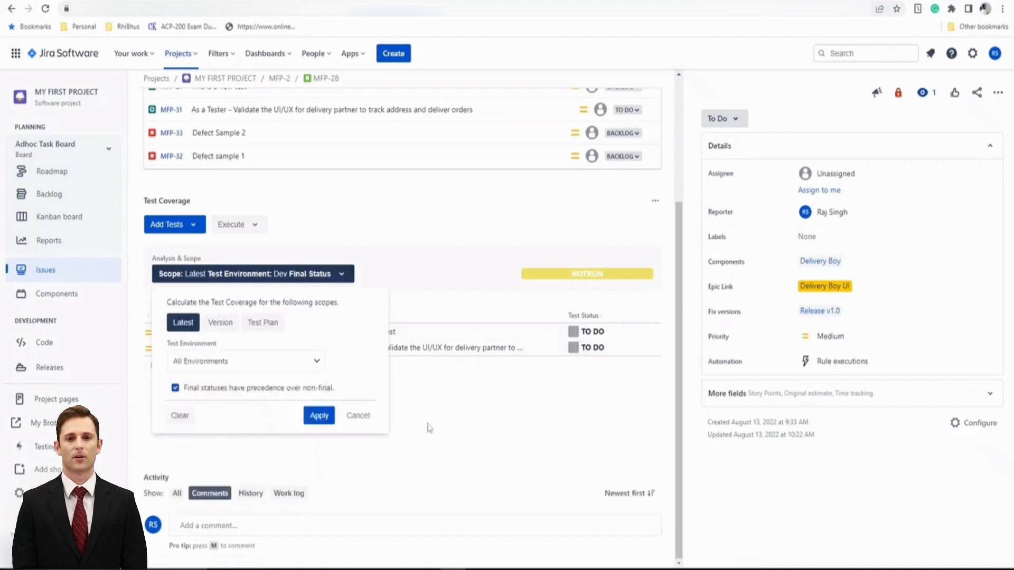
pyautogui.click(318, 417)
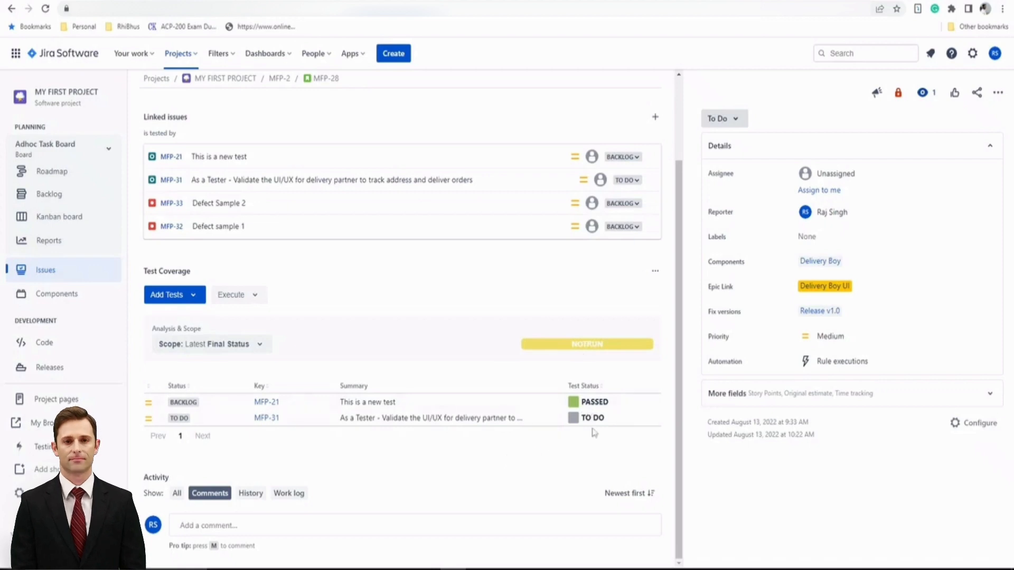
pyautogui.scroll(3, 540, 439)
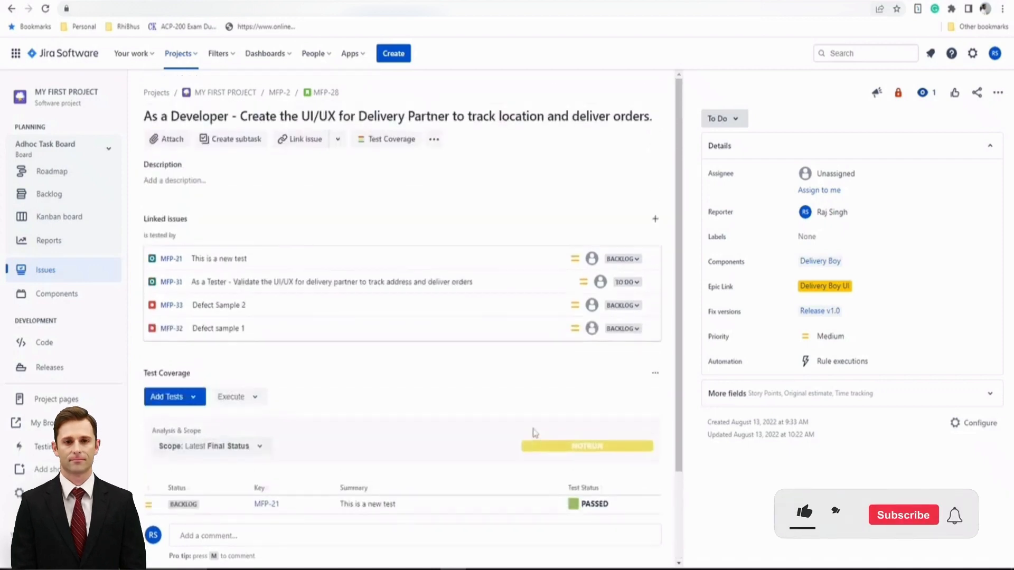